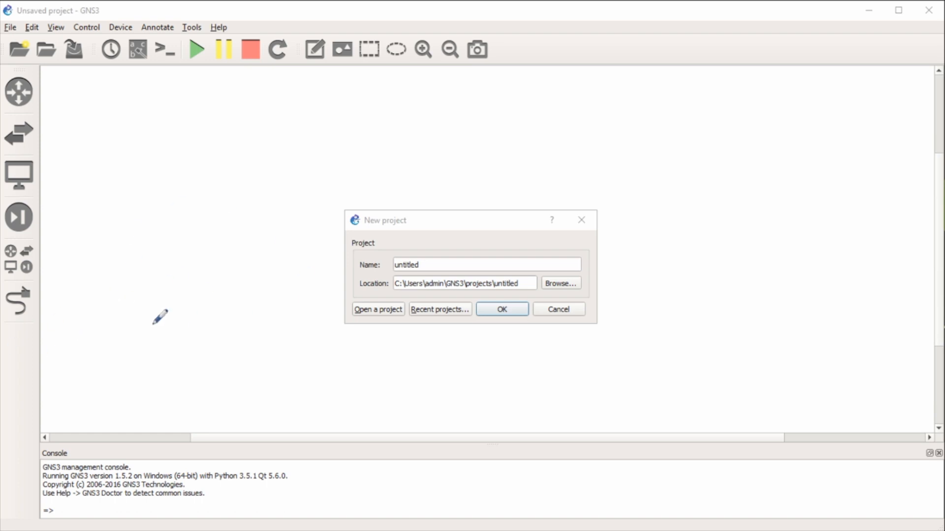
pyautogui.moveTo(77, 114)
pyautogui.mouseDown()
pyautogui.moveTo(110, 113)
pyautogui.moveTo(110, 128)
pyautogui.moveTo(82, 147)
pyautogui.moveTo(89, 155)
pyautogui.moveTo(117, 139)
pyautogui.mouseUp()
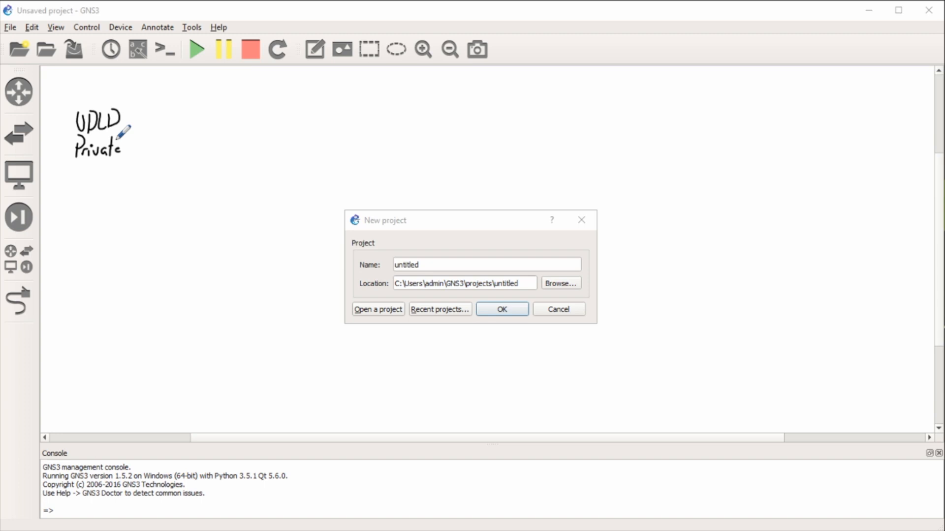
pyautogui.moveTo(66, 105)
pyautogui.mouseDown()
pyautogui.moveTo(149, 129)
pyautogui.moveTo(74, 116)
pyautogui.mouseUp()
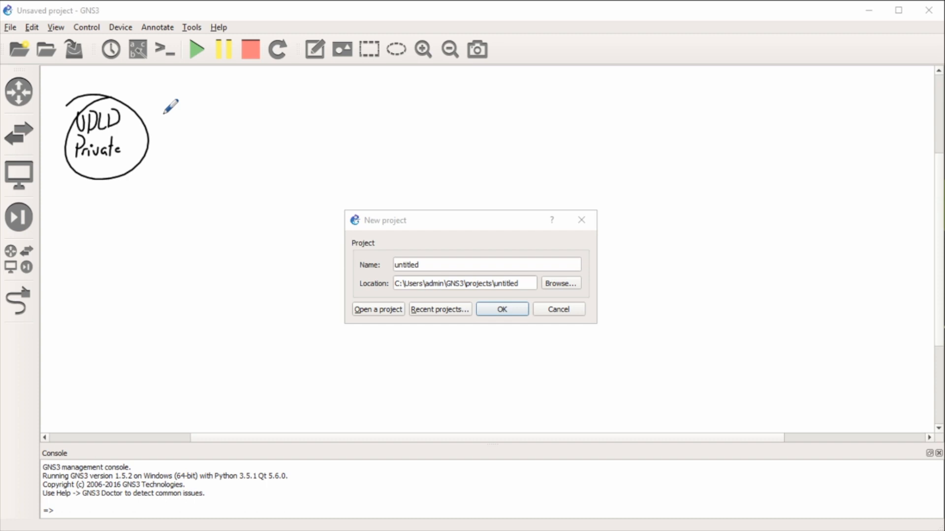
pyautogui.press('e')
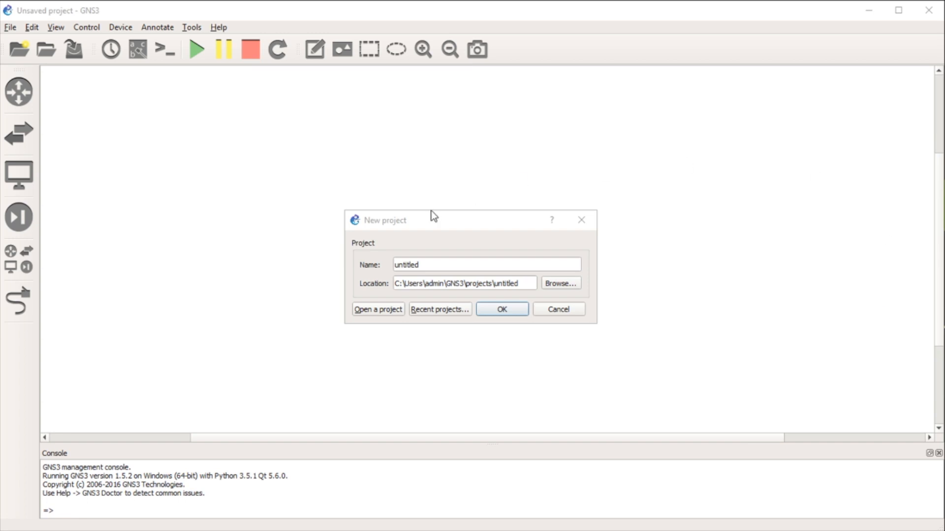
# - Dismiss the new-project dialog without creating a project and show the available switch devices
pyautogui.click(564, 311)
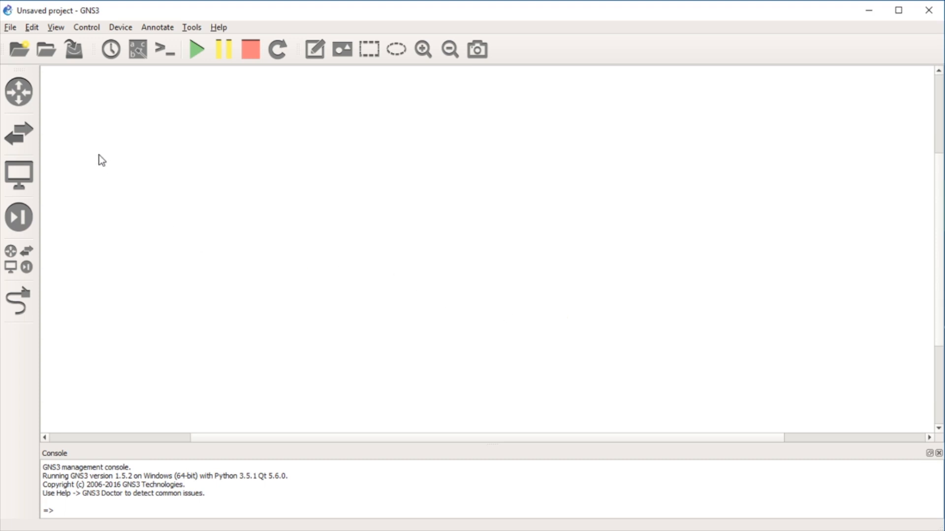
pyautogui.click(28, 139)
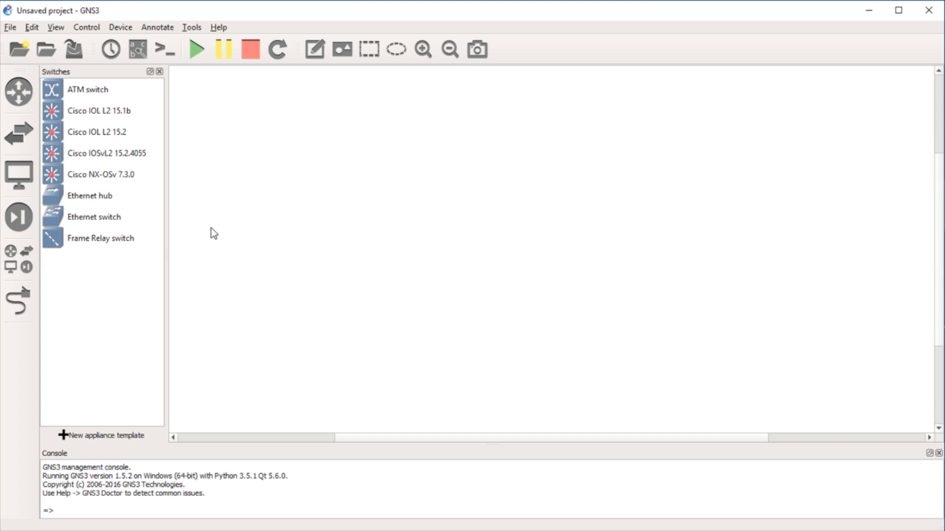
# - Place a Frame Relay switch on the empty canvas and accept a server for it
pyautogui.moveTo(136, 248); pyautogui.dragTo(393, 227)
pyautogui.click(492, 274)
pyautogui.click(474, 289)
pyautogui.click(469, 294)
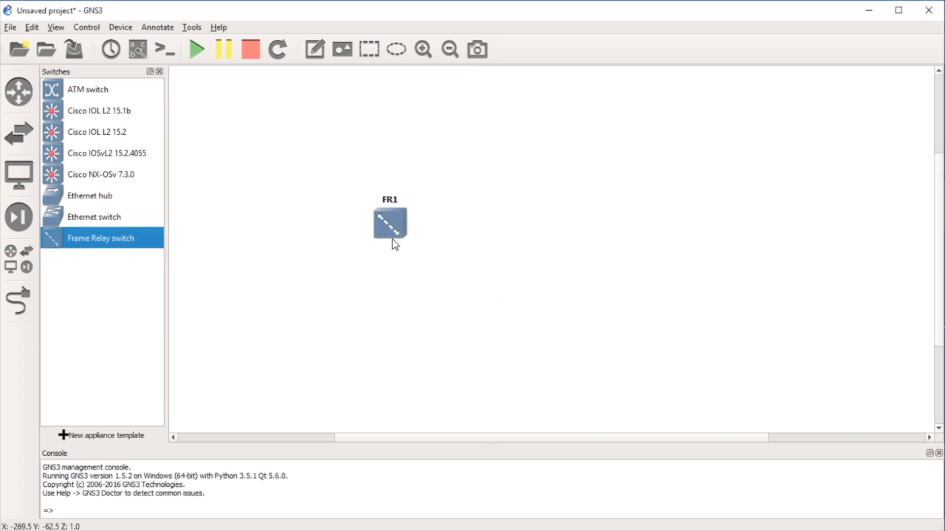
# - Try adding four mappings to the Frame Relay switch, from 1:101–10:202 through 4:104–13:205, and discard them
pyautogui.rightClick(394, 229)
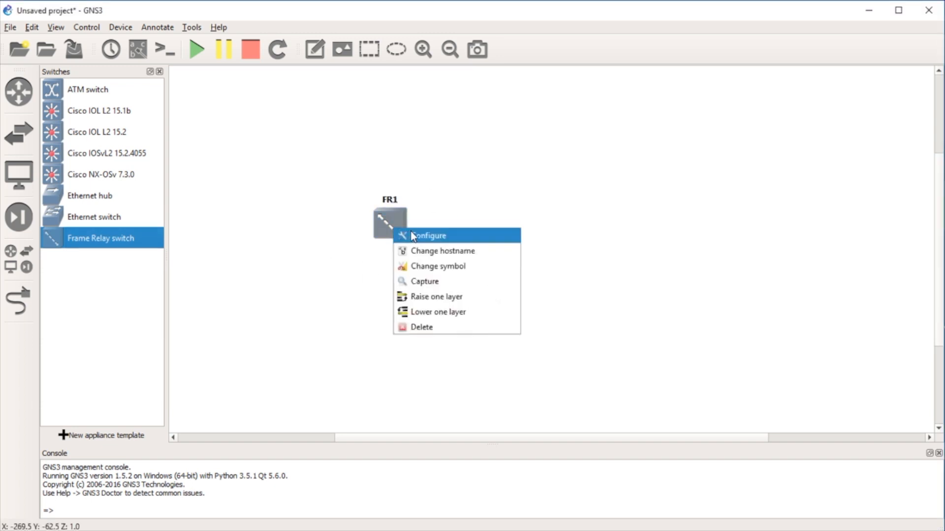
pyautogui.click(411, 235)
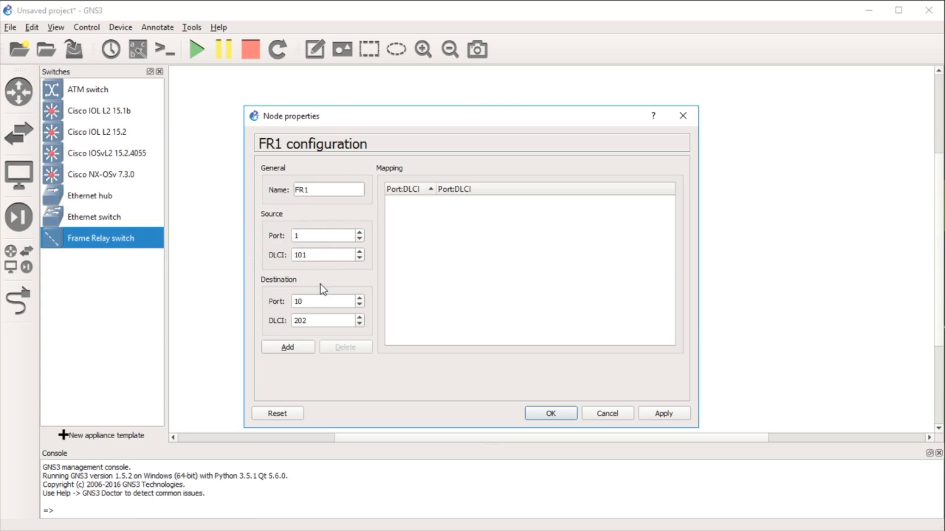
pyautogui.moveTo(317, 255); pyautogui.dragTo(286, 256)
pyautogui.moveTo(331, 301); pyautogui.dragTo(276, 309)
pyautogui.click(306, 346)
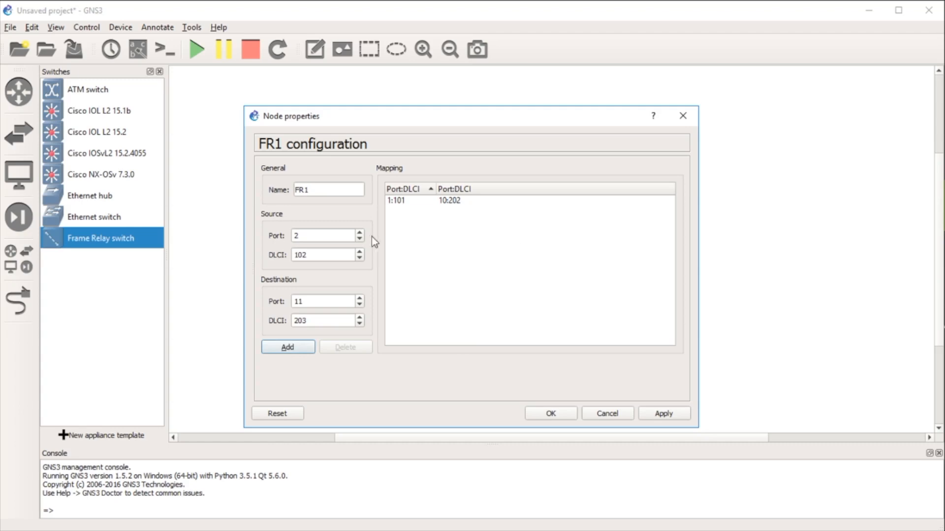
pyautogui.click(290, 349)
pyautogui.click(293, 348)
pyautogui.click(293, 347)
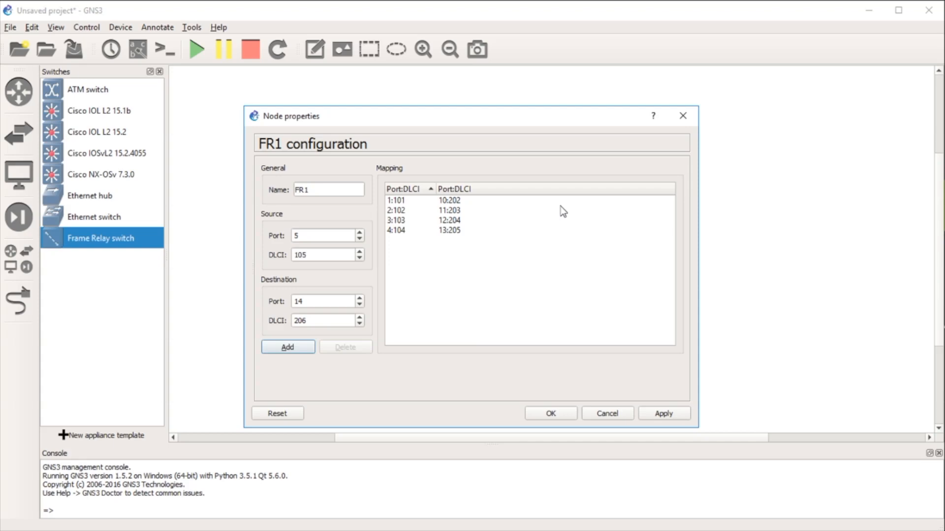
pyautogui.click(615, 415)
# - Delete the Frame Relay switch from the topology
pyautogui.rightClick(380, 218)
pyautogui.click(409, 316)
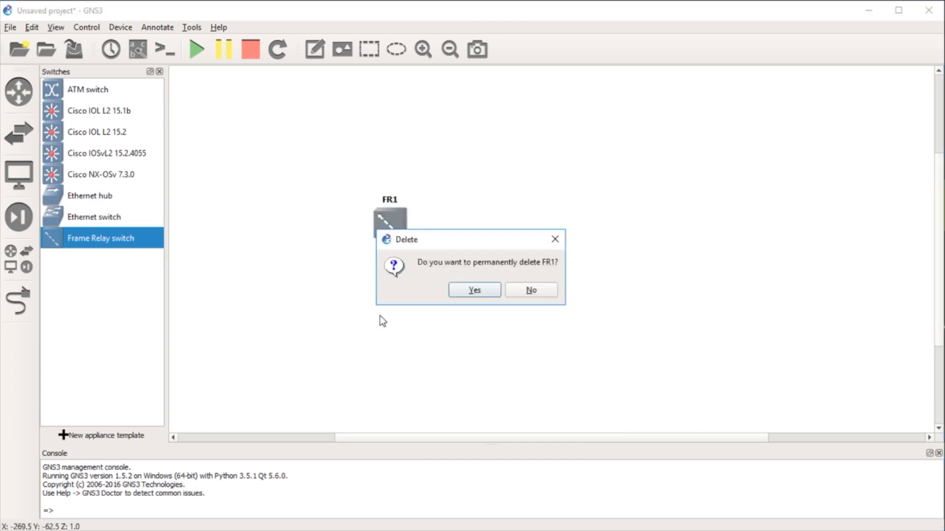
pyautogui.click(455, 292)
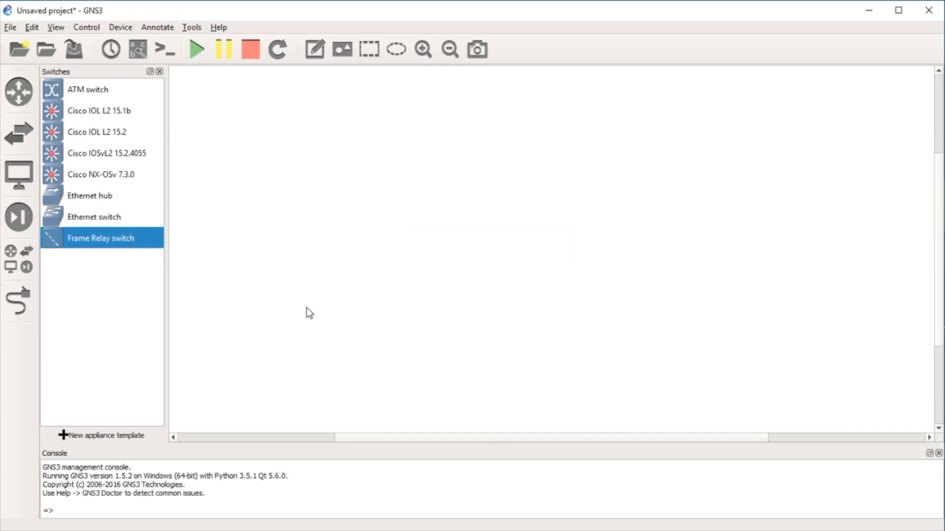
pyautogui.moveTo(74, 217); pyautogui.dragTo(422, 238)
pyautogui.click(458, 275)
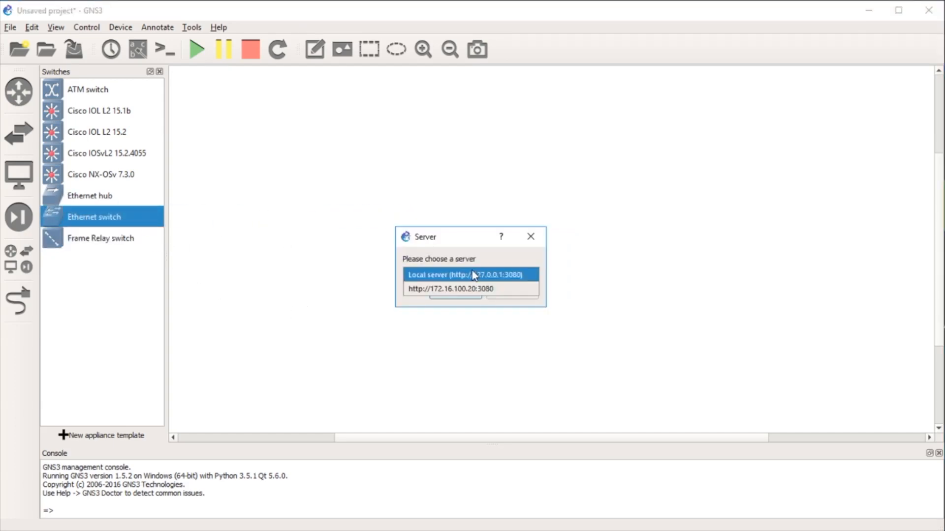
pyautogui.click(453, 289)
pyautogui.click(454, 294)
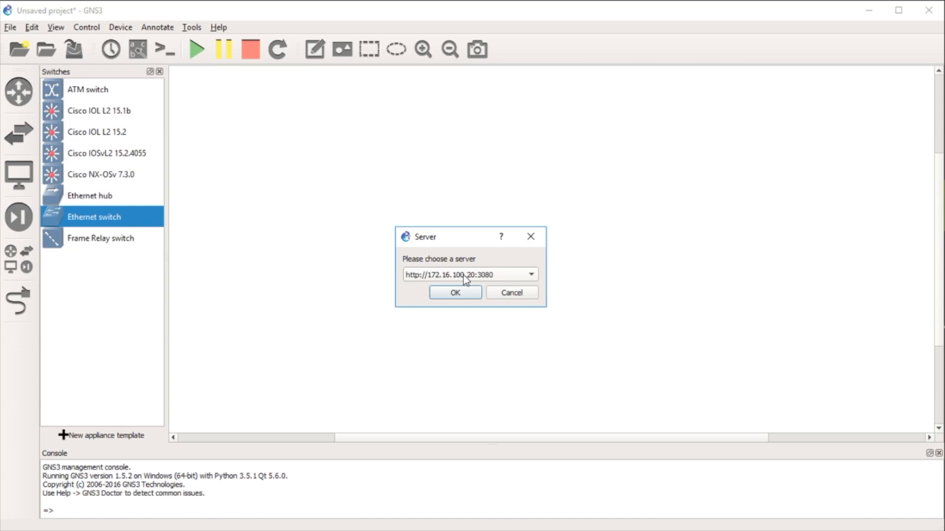
pyautogui.click(455, 291)
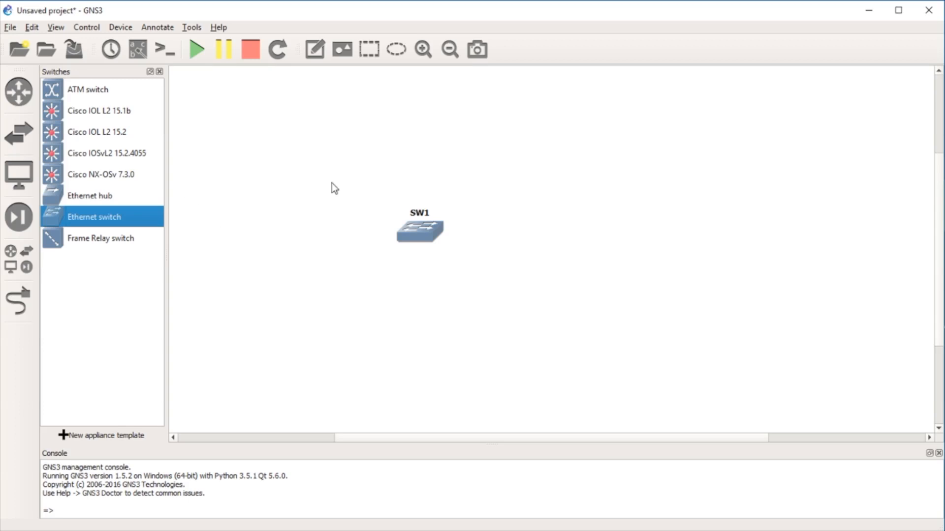
pyautogui.moveTo(419, 212); pyautogui.dragTo(419, 254)
pyautogui.click(306, 262)
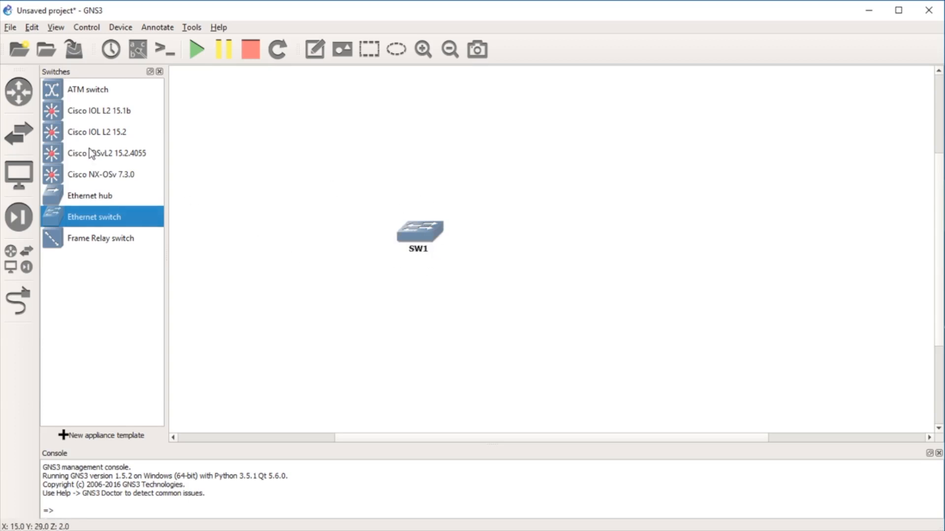
# - Add two Cisco 7204 XRV 15.2(4)S7 routers and position them above the Ethernet switch, one on each side
pyautogui.click(19, 91)
pyautogui.moveTo(83, 92); pyautogui.dragTo(295, 152)
pyautogui.press('Return')
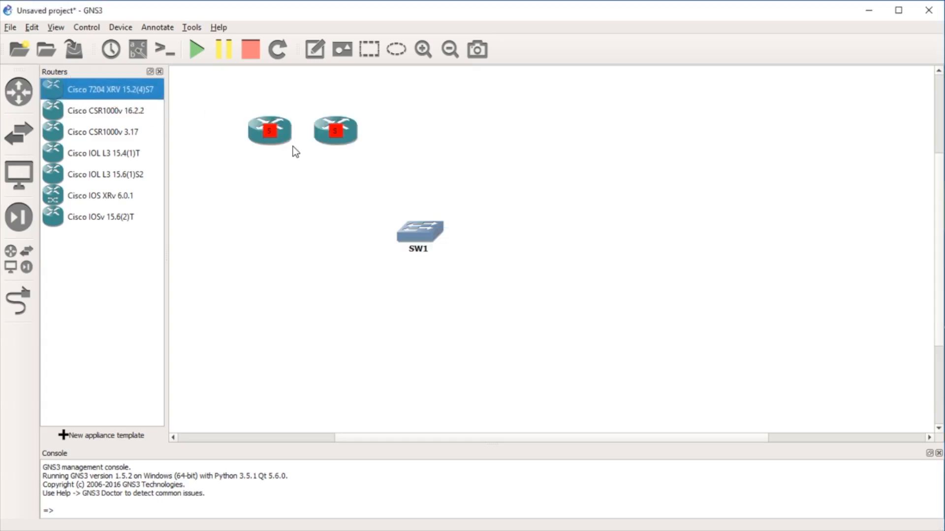
pyautogui.moveTo(333, 129); pyautogui.dragTo(525, 154)
pyautogui.moveTo(290, 139); pyautogui.dragTo(364, 168)
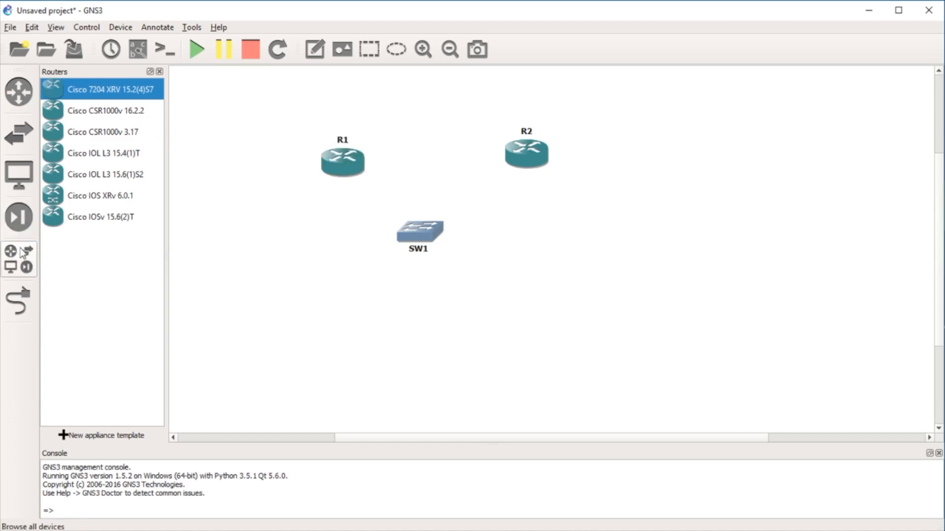
# - Link GigabitEthernet0/0 of R1 to port 1 of SW1
pyautogui.click(18, 301)
pyautogui.click(342, 157)
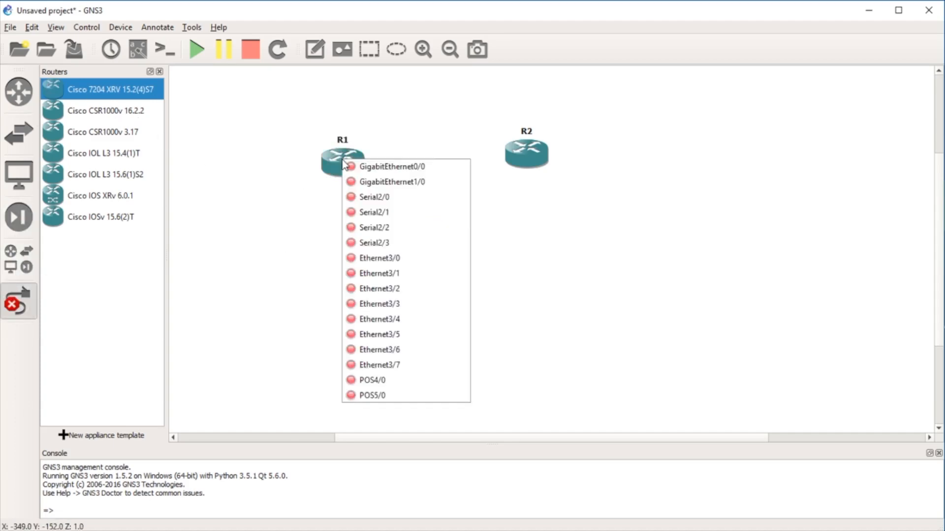
pyautogui.click(352, 164)
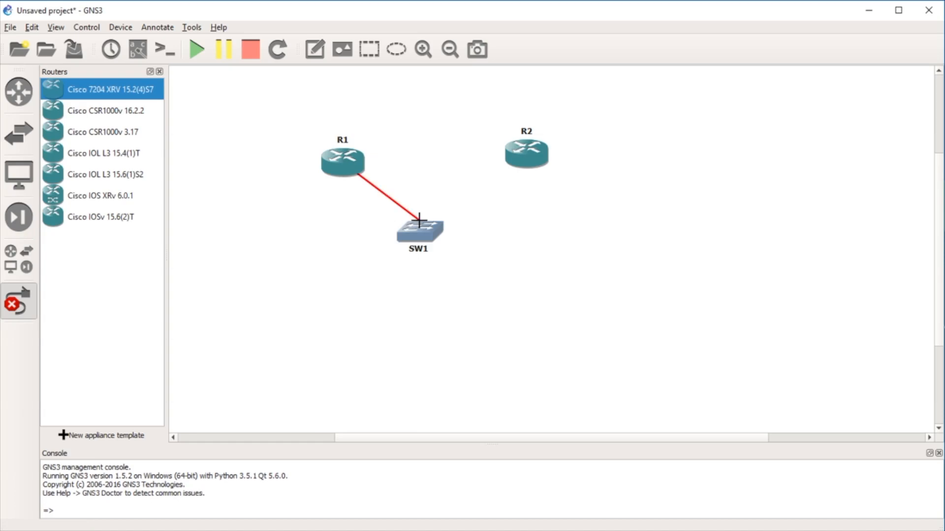
pyautogui.click(420, 225)
pyautogui.click(443, 237)
# - Link GigabitEthernet0/0 of R2 to port 2 of SW1 and finish adding links
pyautogui.click(529, 149)
pyautogui.click(541, 156)
pyautogui.click(427, 230)
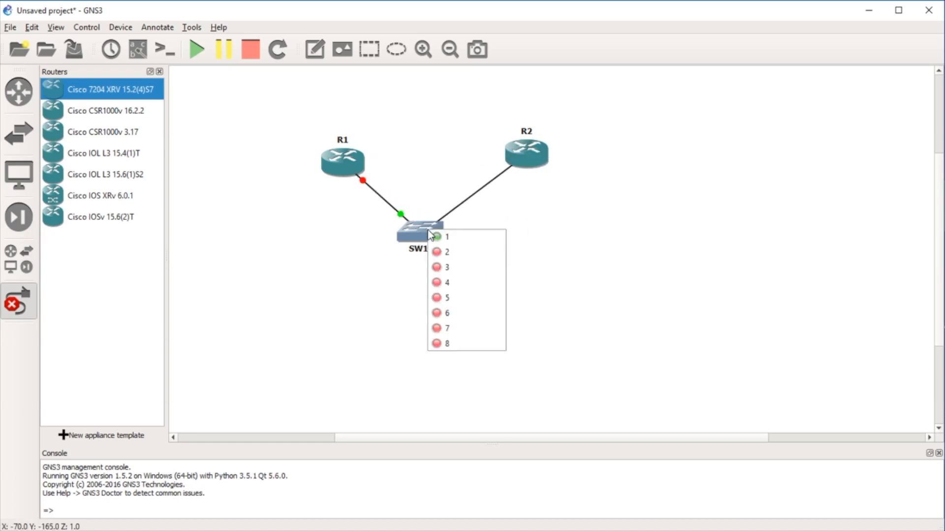
pyautogui.click(445, 252)
pyautogui.click(19, 302)
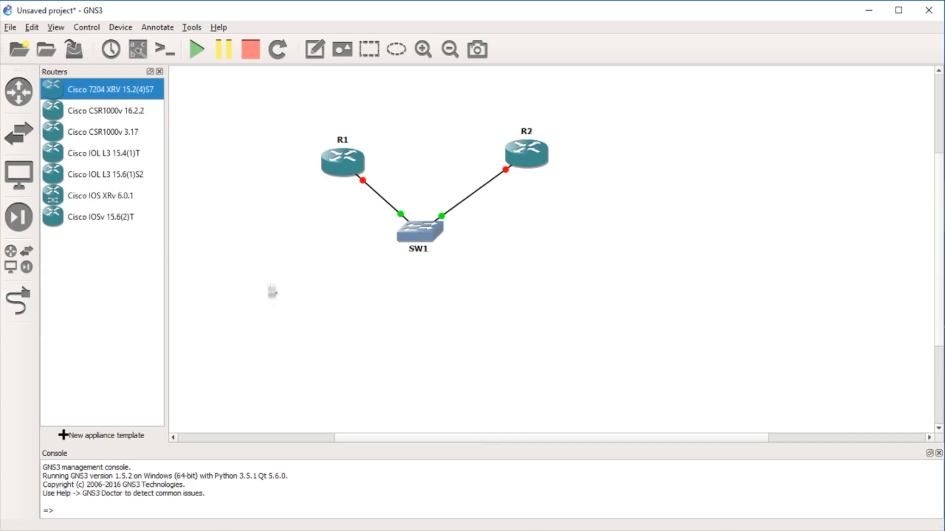
# - Review the port list and available port types in SW1's configuration, and close it without changes
pyautogui.rightClick(420, 228)
pyautogui.click(436, 237)
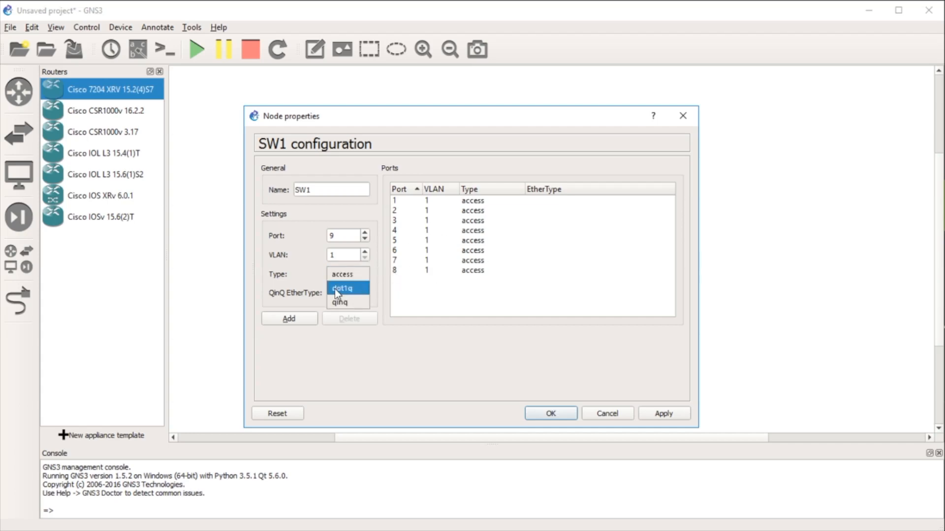
pyautogui.click(415, 346)
pyautogui.click(615, 414)
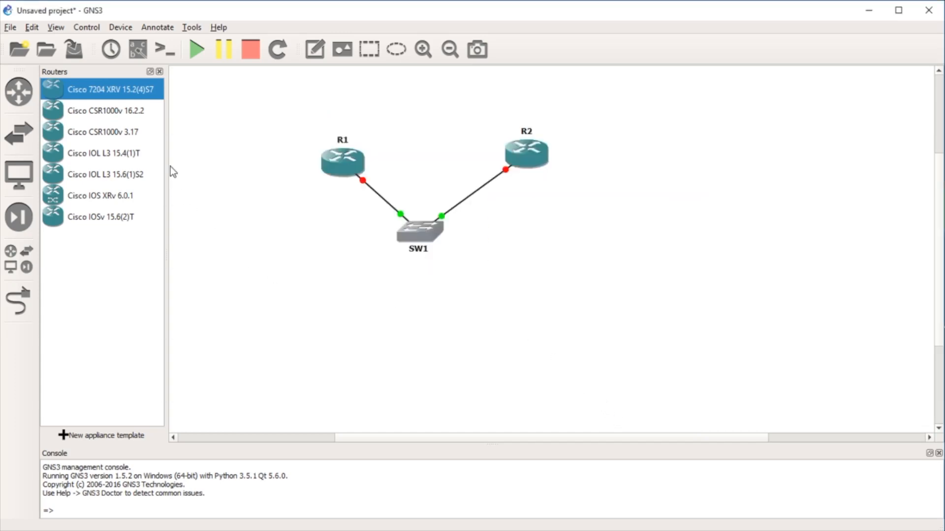
# - Open SW1's configuration and move the dialog clear of the router and switch symbols
pyautogui.rightClick(425, 227)
pyautogui.click(448, 232)
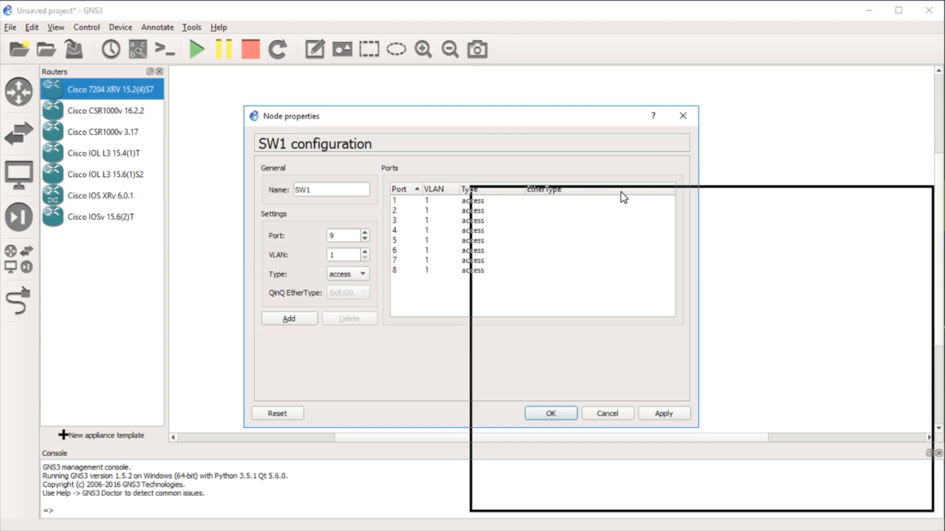
pyautogui.moveTo(621, 193); pyautogui.dragTo(621, 193)
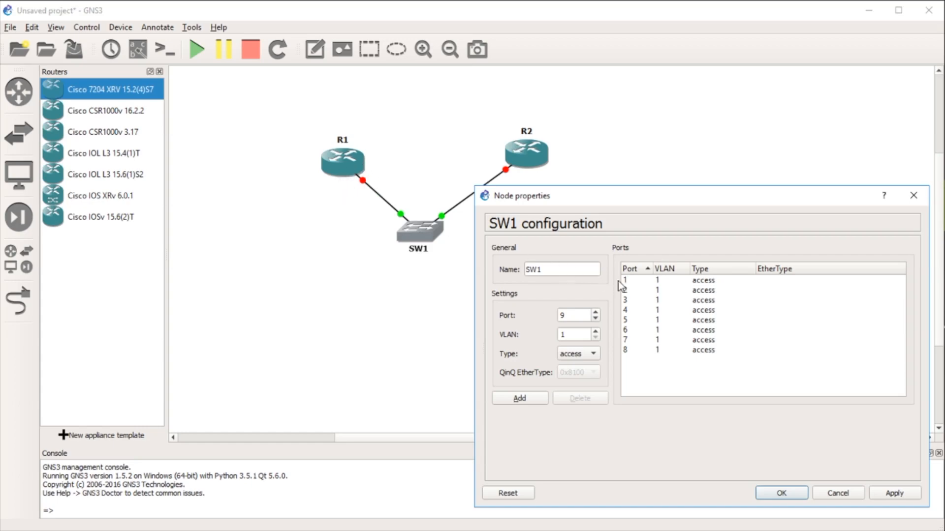
# - Configure port 1 of SW1 as an access port in VLAN 10
pyautogui.click(633, 282)
pyautogui.click(579, 354)
pyautogui.click(583, 367)
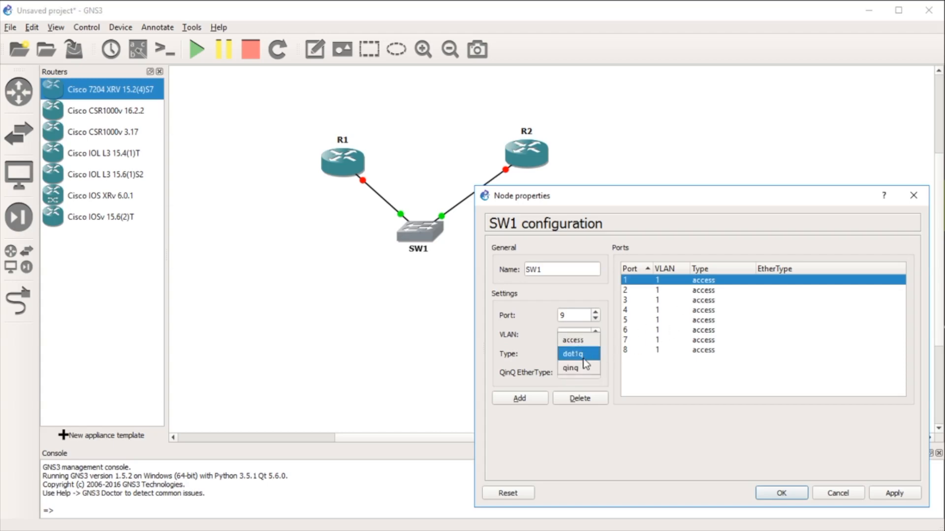
pyautogui.click(573, 340)
pyautogui.doubleClick(559, 316)
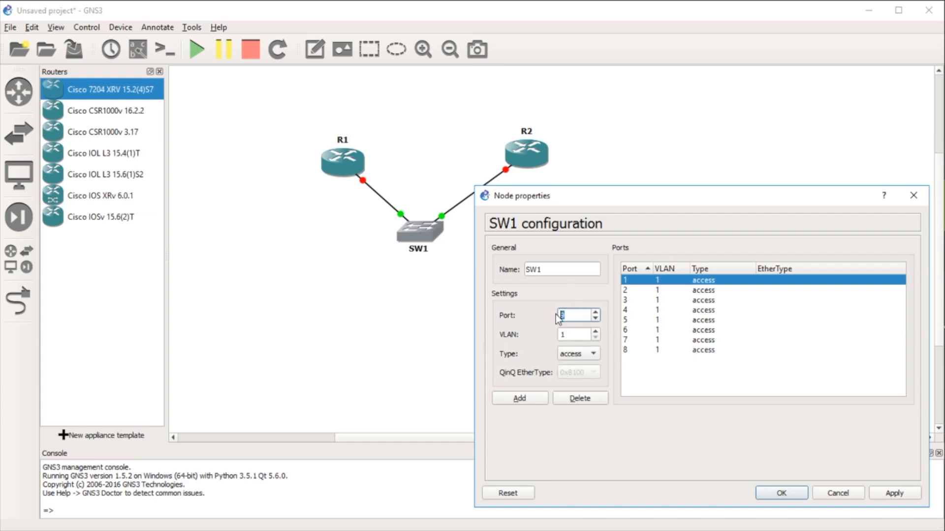
pyautogui.doubleClick(563, 335)
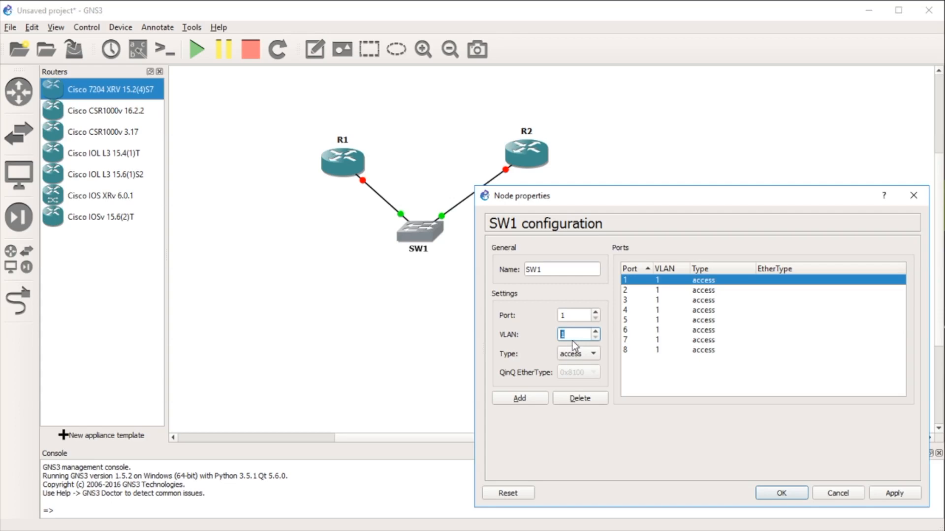
pyautogui.click(576, 336)
pyautogui.write('0')
pyautogui.click(521, 398)
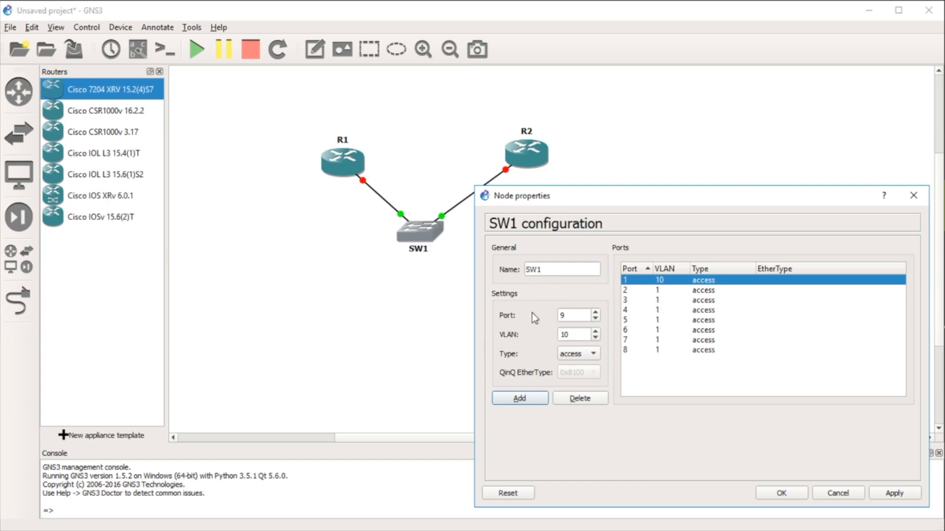
# - Configure port 2 of SW1 as an access port in VLAN 10
pyautogui.click(637, 291)
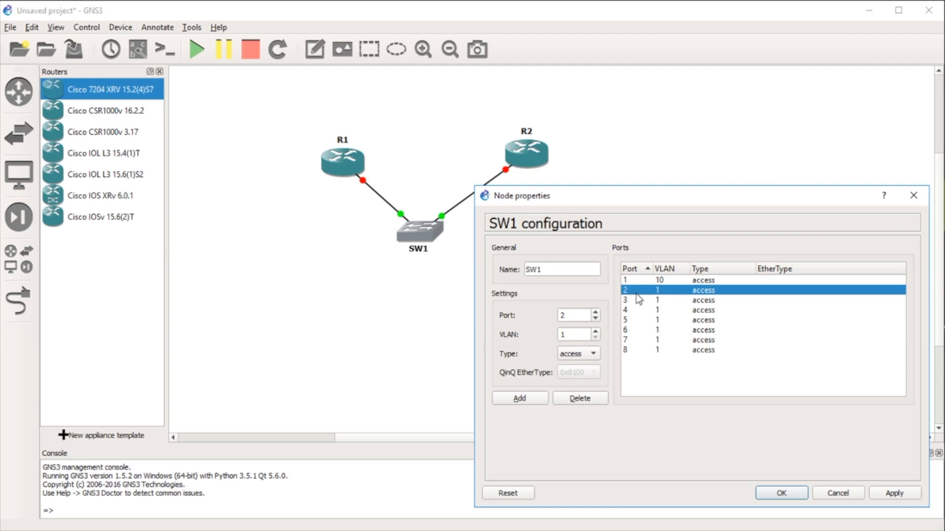
pyautogui.moveTo(570, 315); pyautogui.dragTo(551, 320)
pyautogui.click(579, 334)
pyautogui.click(580, 355)
pyautogui.click(532, 355)
pyautogui.click(524, 397)
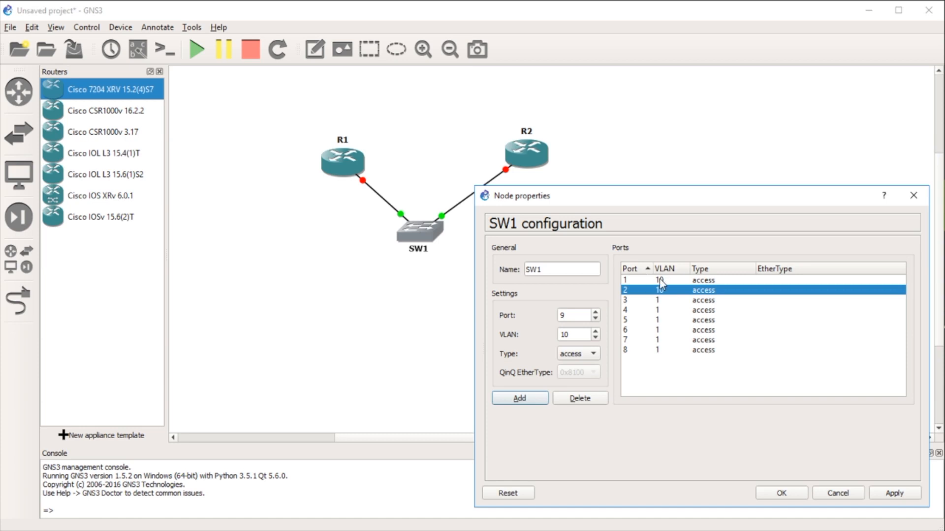
# - Add ports 9 through 23 to SW1 as access ports in VLAN 10 and check the port list
pyautogui.click(634, 351)
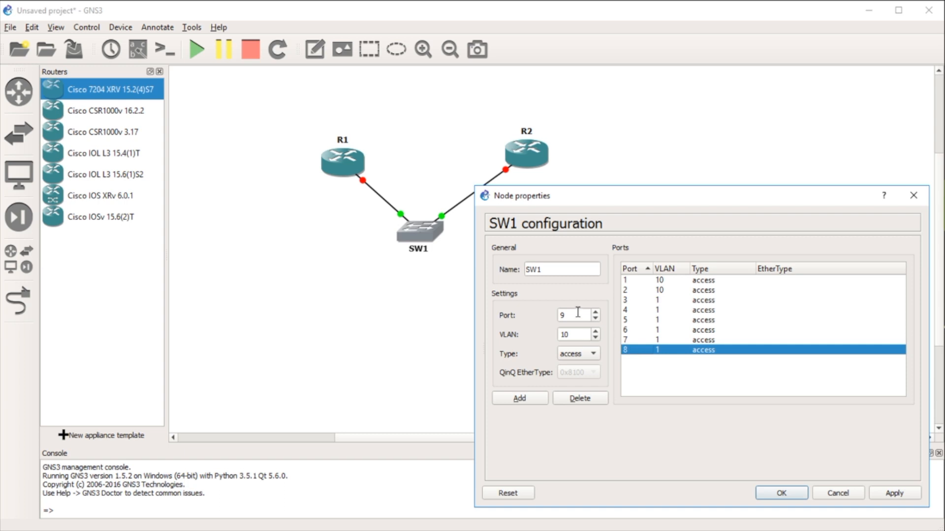
pyautogui.click(527, 396)
pyautogui.click(526, 397)
pyautogui.click(526, 399)
pyautogui.click(526, 400)
pyautogui.click(526, 399)
pyautogui.click(525, 399)
pyautogui.click(525, 398)
pyautogui.click(526, 398)
pyautogui.click(525, 398)
pyautogui.click(526, 399)
pyautogui.click(526, 399)
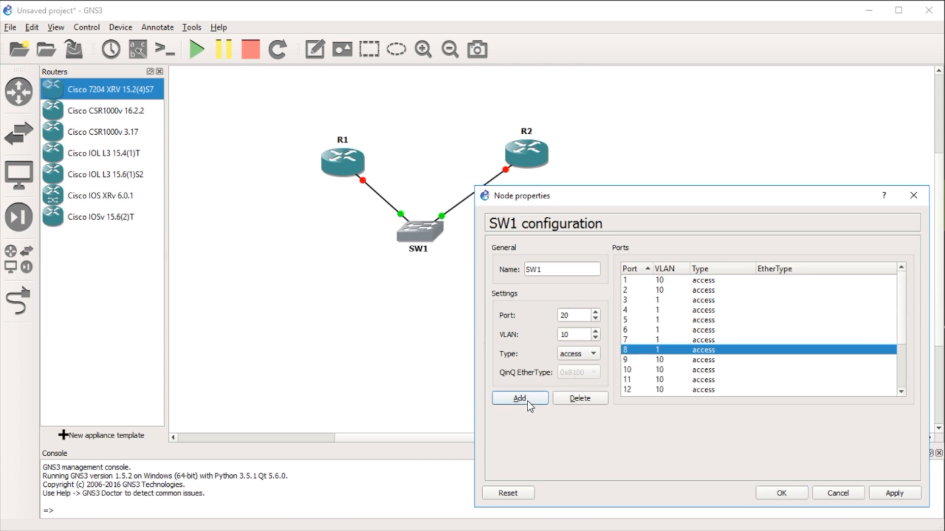
pyautogui.scroll(-3, 731, 351)
pyautogui.click(521, 400)
pyautogui.click(521, 399)
pyautogui.click(522, 400)
pyautogui.click(522, 400)
pyautogui.scroll(-2, 705, 375)
pyautogui.scroll(4, 699, 362)
pyautogui.click(695, 352)
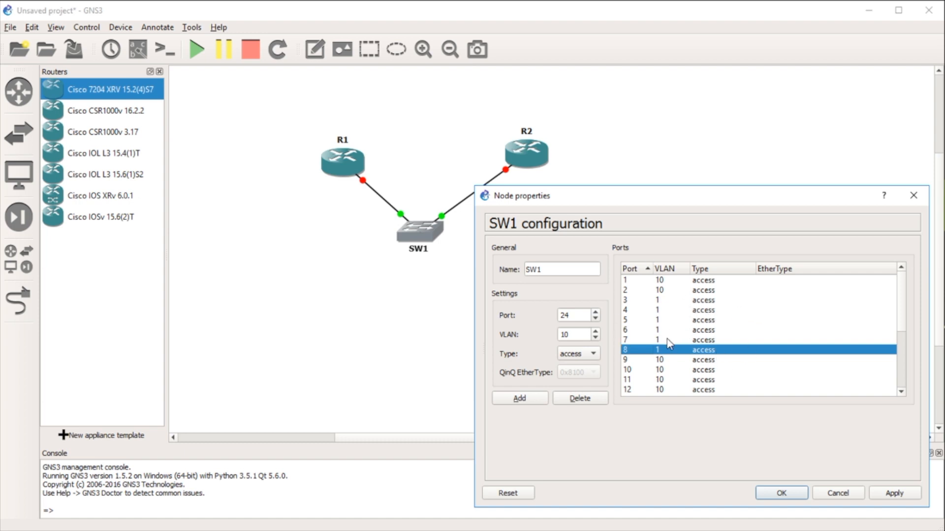
# - Set port 9 of SW1 to type dot1q with VLAN 10 and accept the switch configuration
pyautogui.click(694, 361)
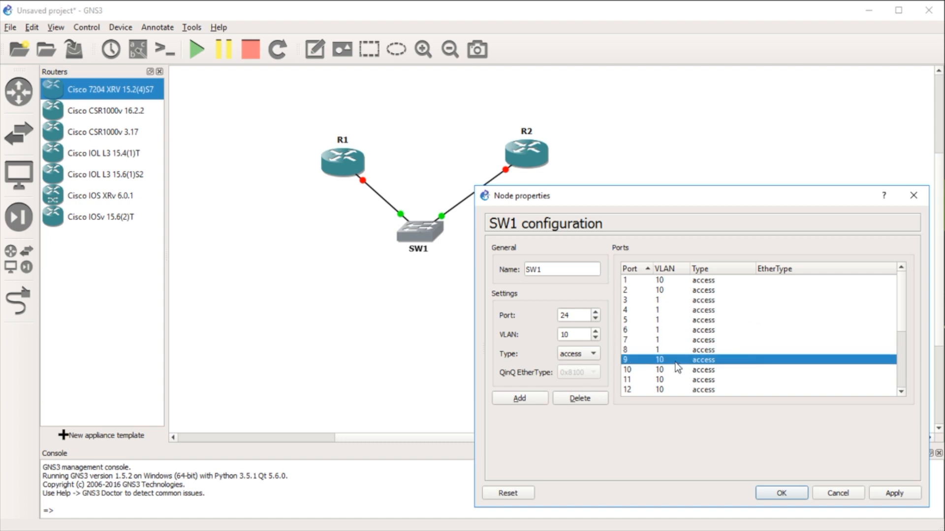
pyautogui.doubleClick(583, 317)
pyautogui.write('9')
pyautogui.click(576, 354)
pyautogui.click(565, 372)
pyautogui.click(524, 400)
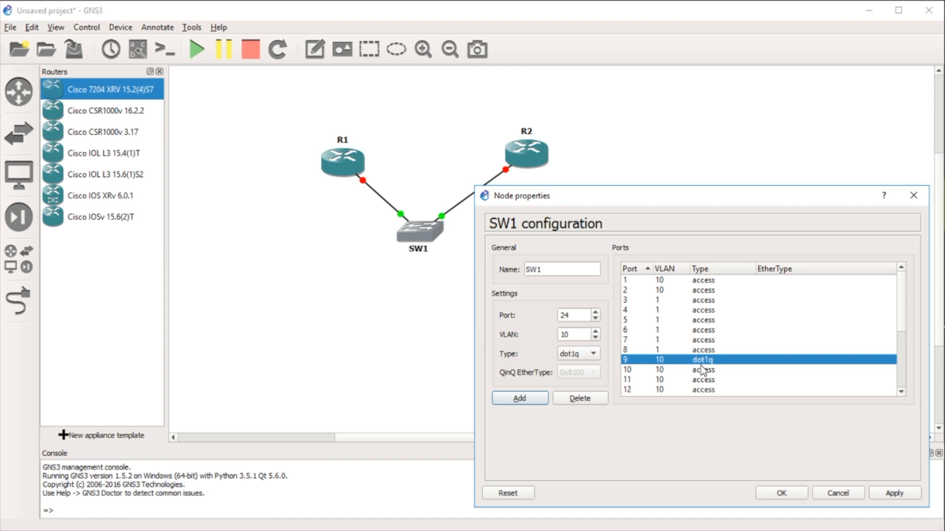
pyautogui.click(781, 494)
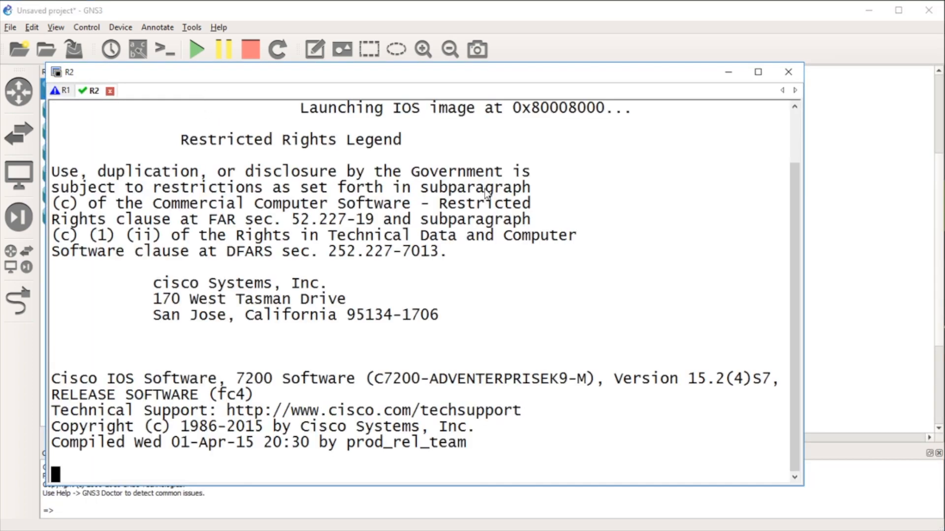
# - Widen the console window and bring both R1 and R2 to their command prompts, finishing on R1
pyautogui.moveTo(804, 295); pyautogui.dragTo(929, 318)
pyautogui.click(65, 91)
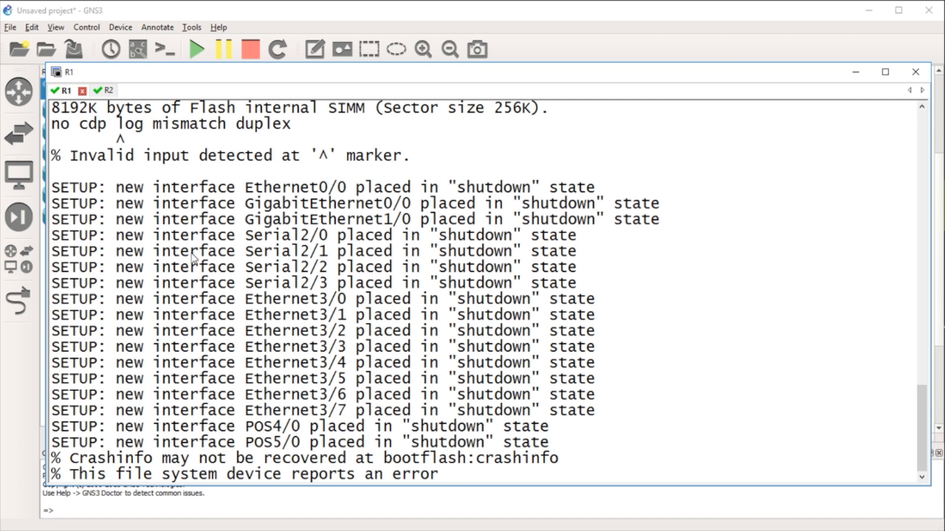
pyautogui.click(97, 91)
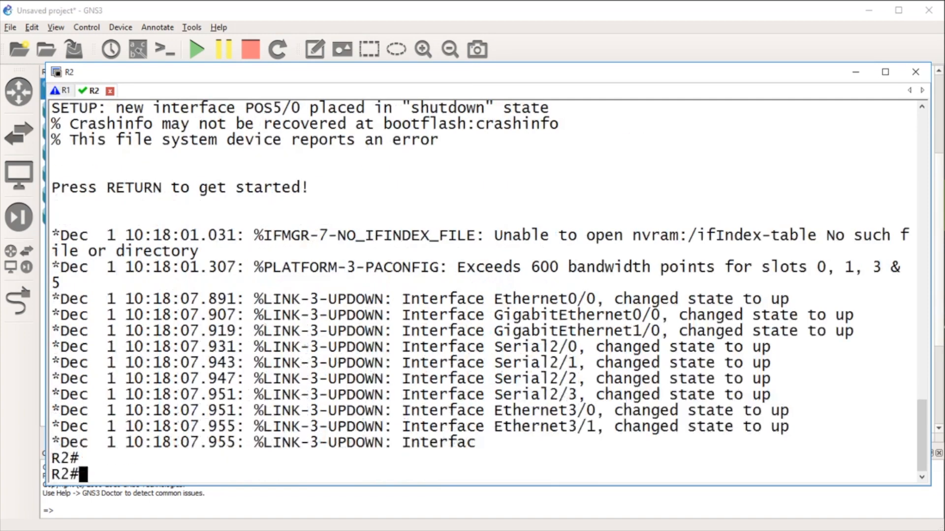
pyautogui.press('Return')
pyautogui.click(65, 91)
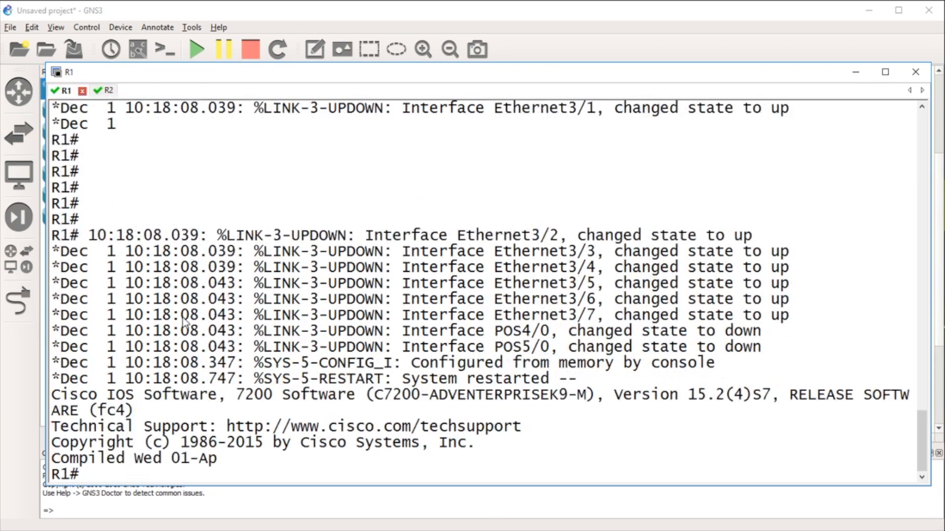
pyautogui.press('Return')
pyautogui.press('Return')
pyautogui.press('Return')
# - Enter configuration mode on R1 with conf t and list its interfaces with do sh ip int bri
pyautogui.write('conf t')
pyautogui.press('Return')
pyautogui.write('int')
pyautogui.press('BackSpace')
pyautogui.press('BackSpace')
pyautogui.press('BackSpace')
pyautogui.write('do sh ip int bri \\')
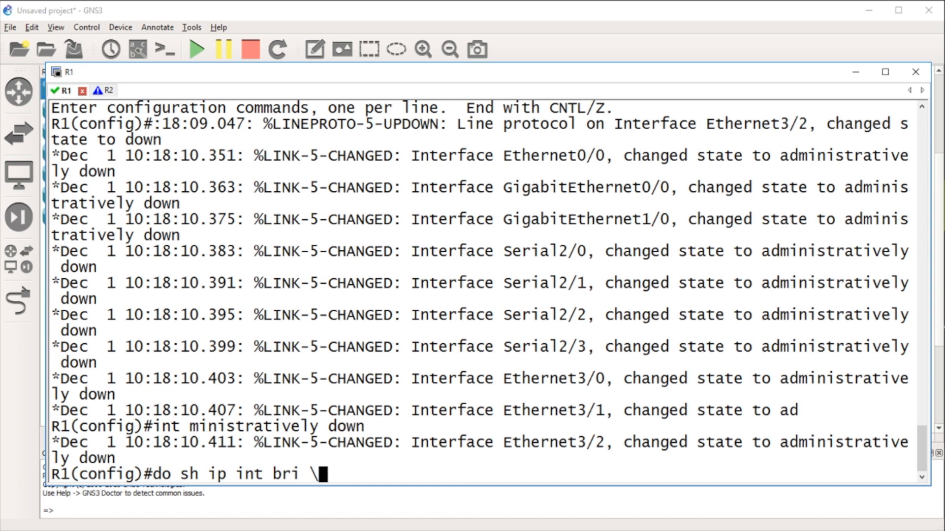
pyautogui.press('BackSpace')
pyautogui.press('Return')
# - Enable interface g0/0 on R1 and assign it IP address 10.1.1.1 with mask 255.255.255.0
pyautogui.write('int g0/0')
pyautogui.press('Return')
pyautogui.write('no shut')
pyautogui.press('Return')
pyautogui.write('ip add 10.1.1.1 255.255.255.0')
pyautogui.press('Return')
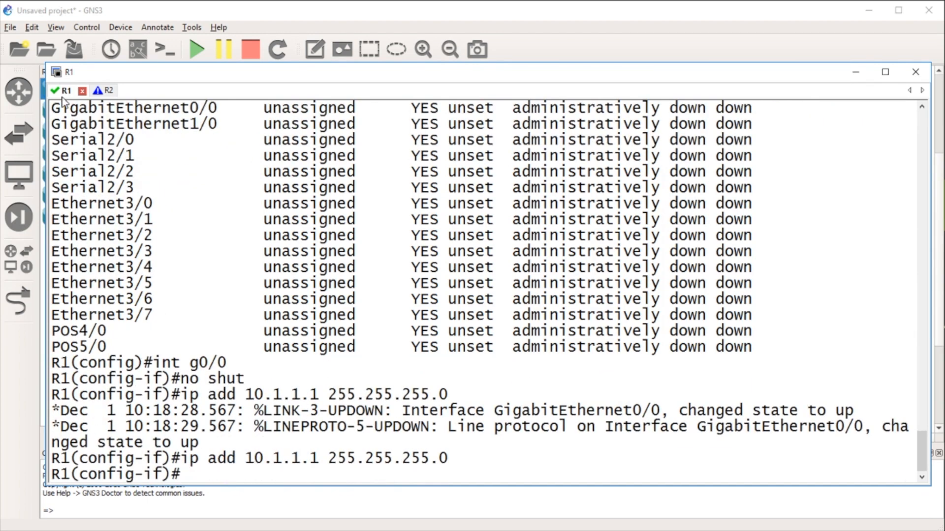
# - On R2, enter configuration mode, enable interface g0/0 and assign it 10.1.1.2 with mask 255.255.255.0
pyautogui.click(104, 91)
pyautogui.write('conf t')
pyautogui.press('Return')
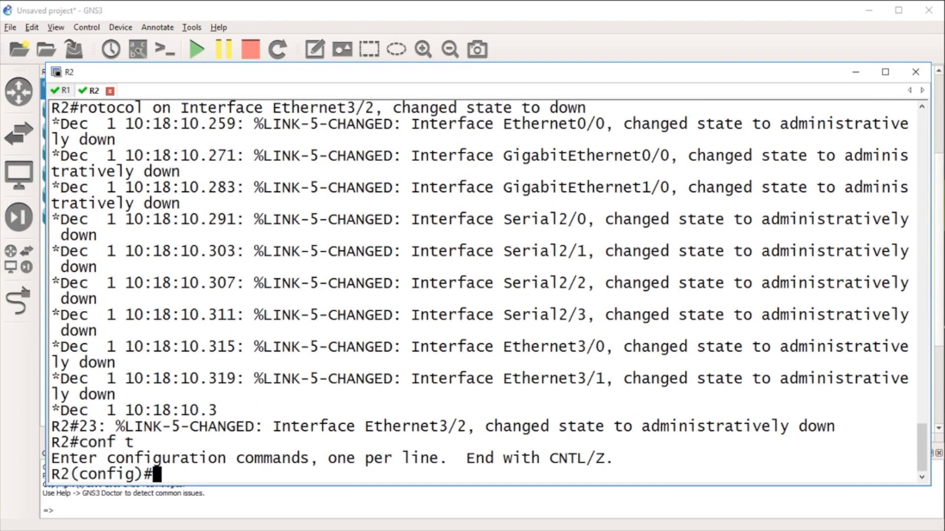
pyautogui.write('int g0/0')
pyautogui.press('Return')
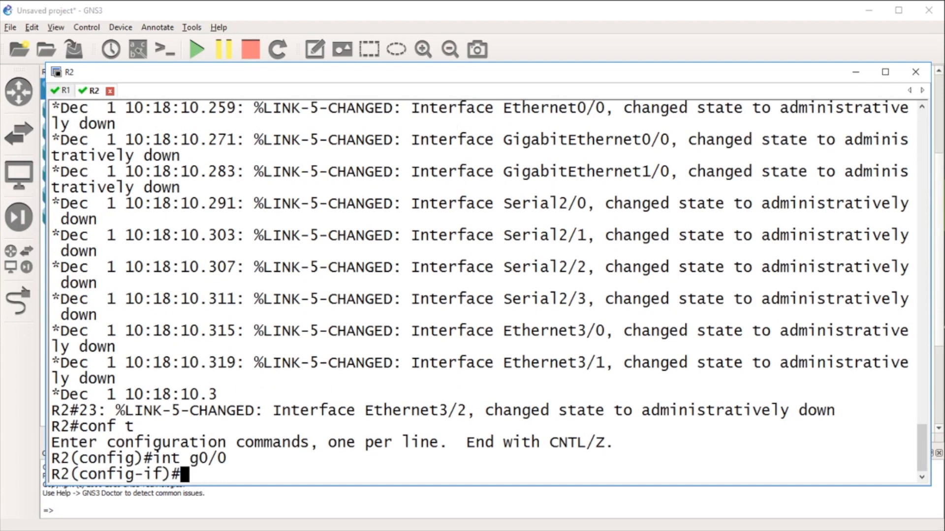
pyautogui.write('no shut')
pyautogui.press('Return')
pyautogui.write('ip add 10.1.1.2 255.255.255.')
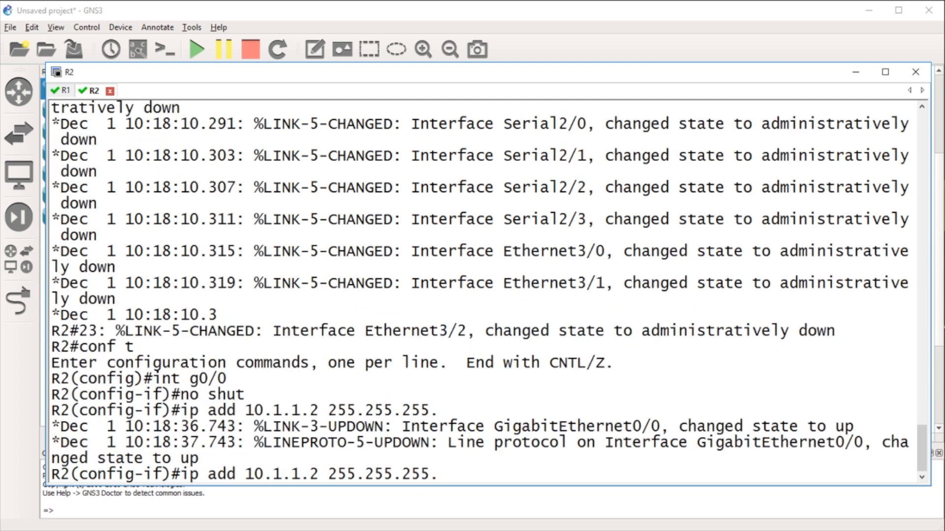
pyautogui.write('0')
pyautogui.press('Return')
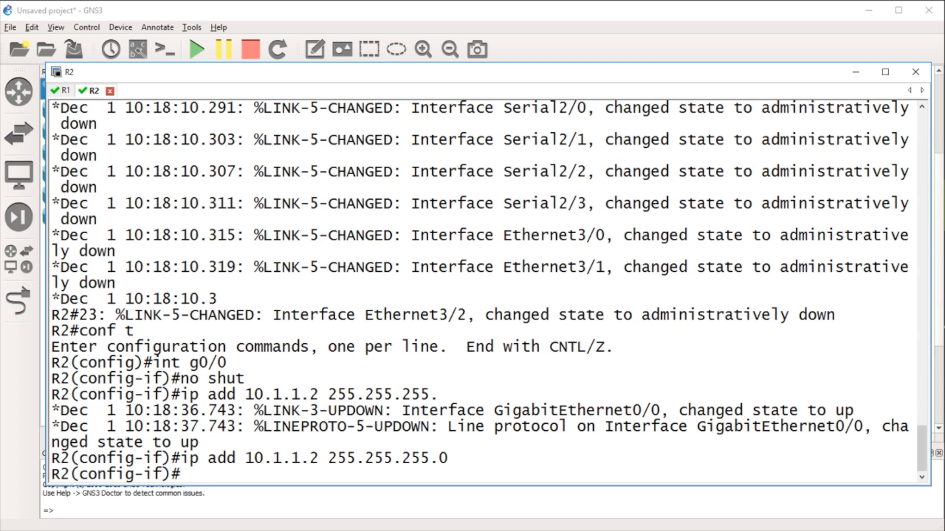
# - Ping 10.1.1.1 twice from R2 to test connectivity with R1
pyautogui.write('do ping 10.1.1.1')
pyautogui.press('Return')
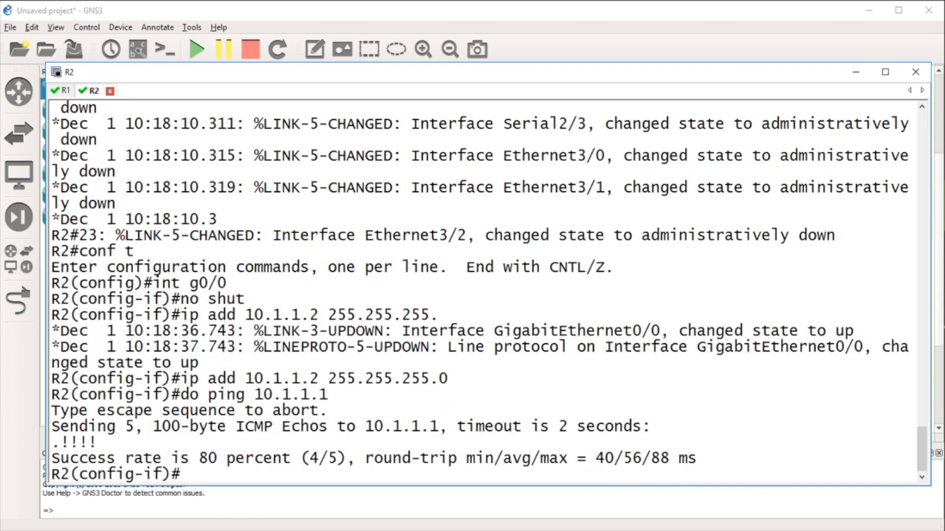
pyautogui.press('Up')
pyautogui.press('Return')
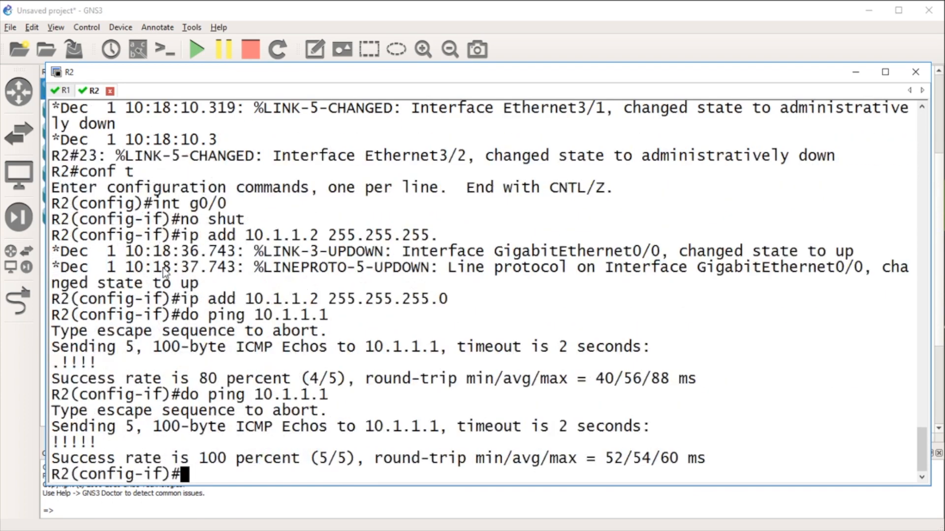
# - Return to the topology, reposition R2 and R1 more evenly above SW1, and hide the router device list
pyautogui.click(256, 498)
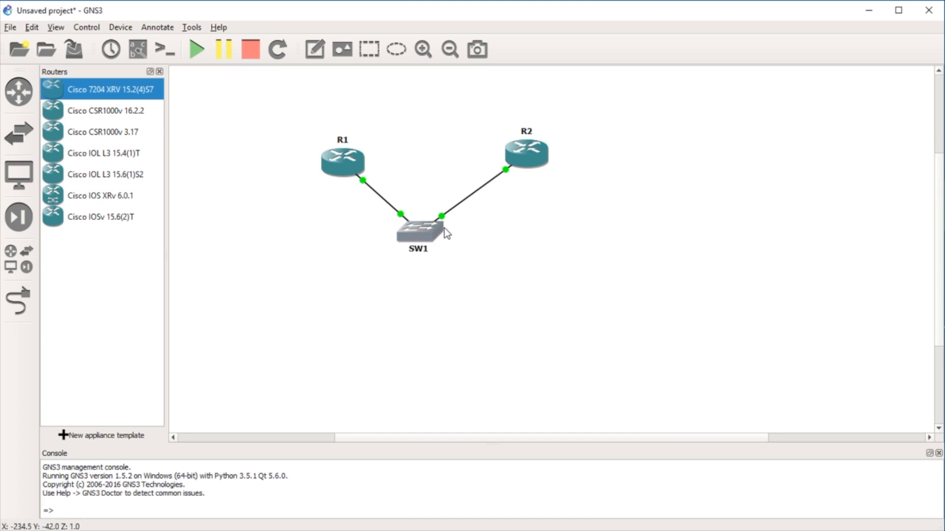
pyautogui.moveTo(530, 153); pyautogui.dragTo(505, 155)
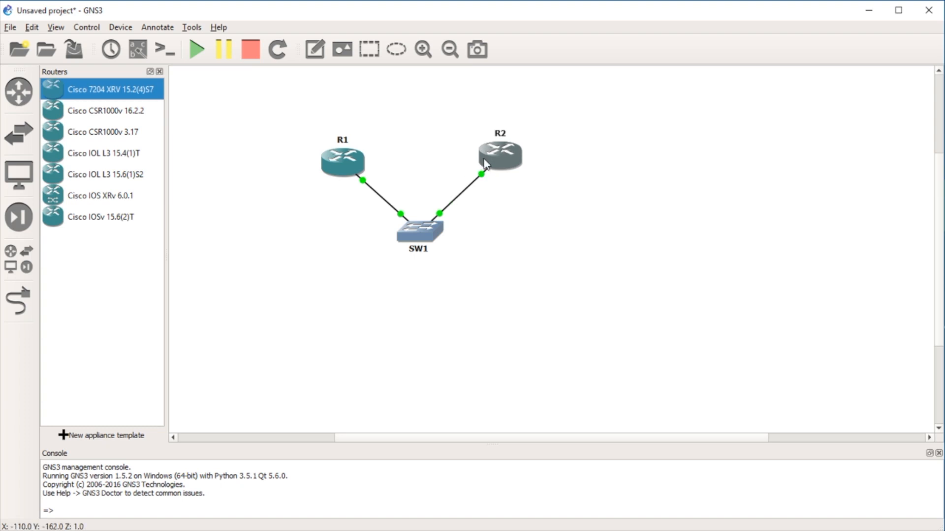
pyautogui.moveTo(351, 161); pyautogui.dragTo(346, 158)
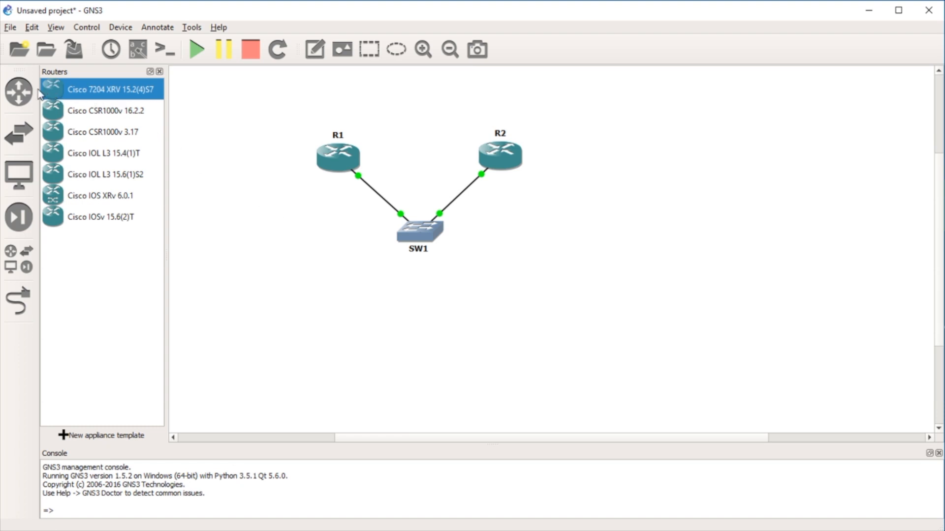
pyautogui.click(19, 92)
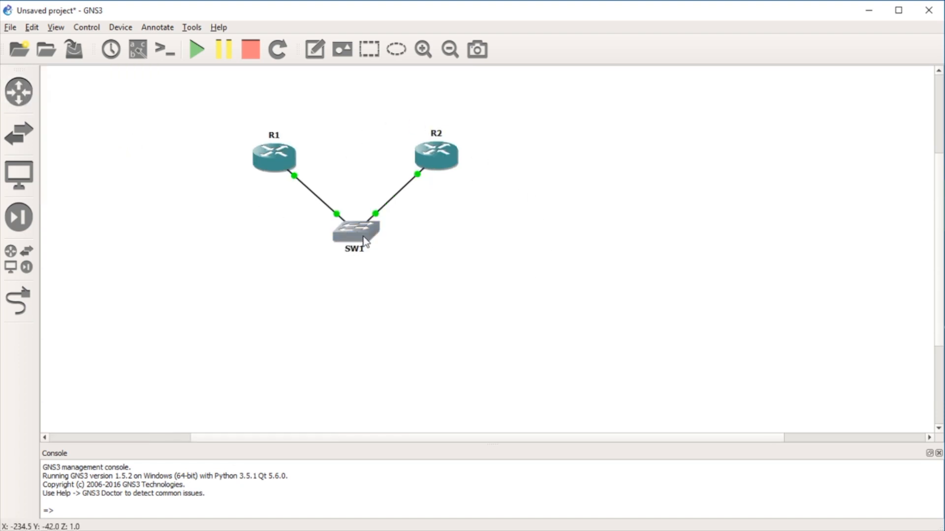
# - Stop all nodes and permanently delete the Ethernet switch SW1 from the topology
pyautogui.moveTo(363, 241)
pyautogui.click(254, 52)
pyautogui.rightClick(357, 227)
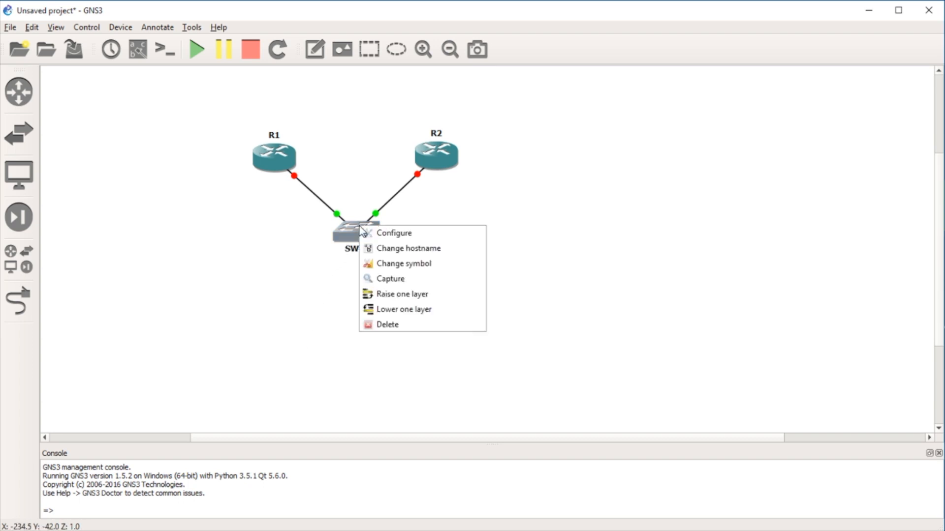
pyautogui.click(406, 327)
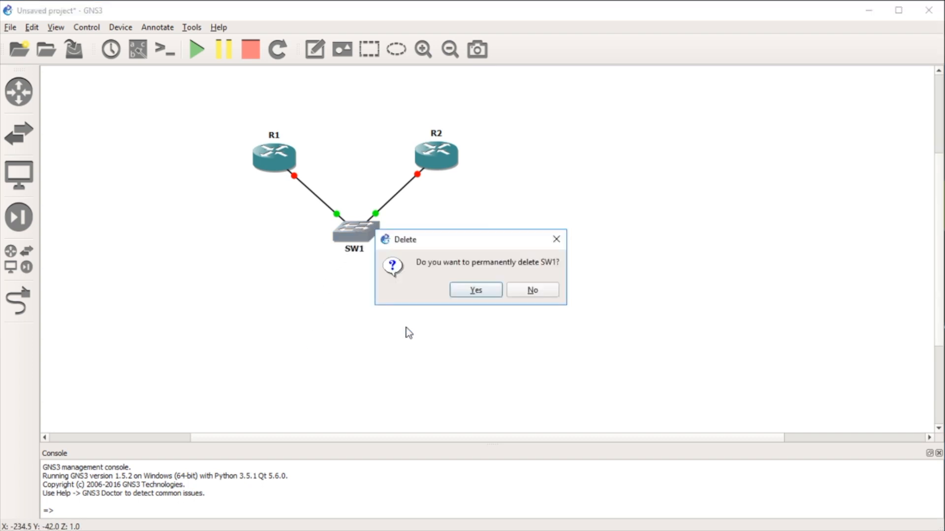
pyautogui.click(483, 294)
# - Place a Cisco IOSvL2 15.2.4055 switch in the workspace below and between R1 and R2
pyautogui.click(20, 134)
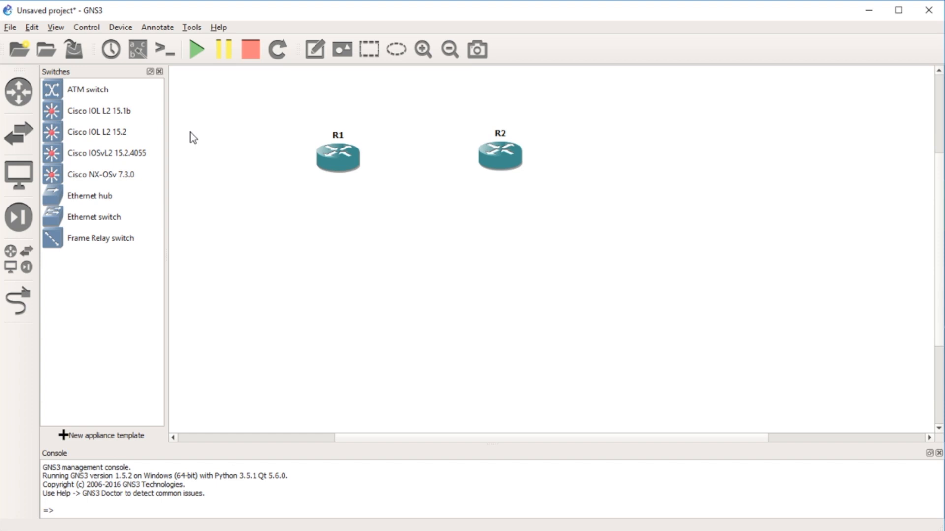
pyautogui.click(95, 155)
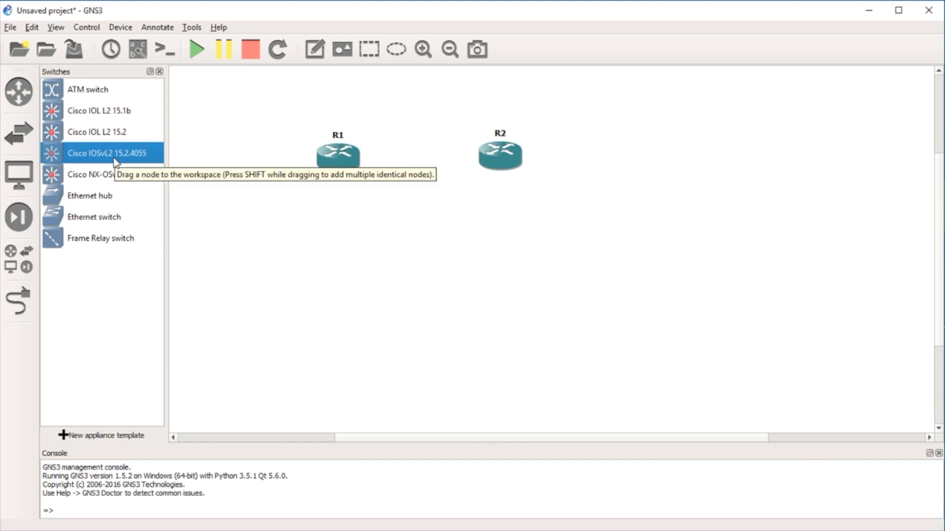
pyautogui.moveTo(92, 151); pyautogui.dragTo(430, 281)
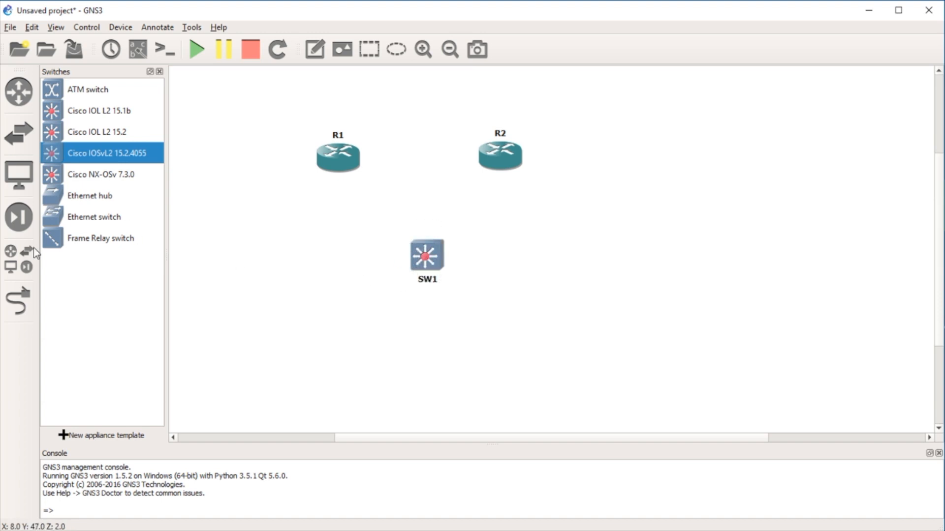
# - Hide the switch device list and move R2 slightly farther away from R1
pyautogui.click(17, 301)
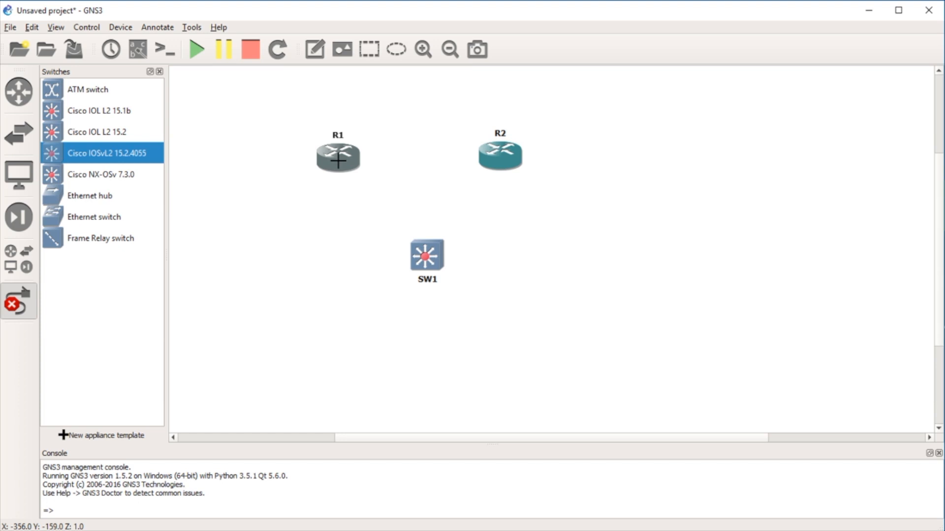
pyautogui.click(22, 302)
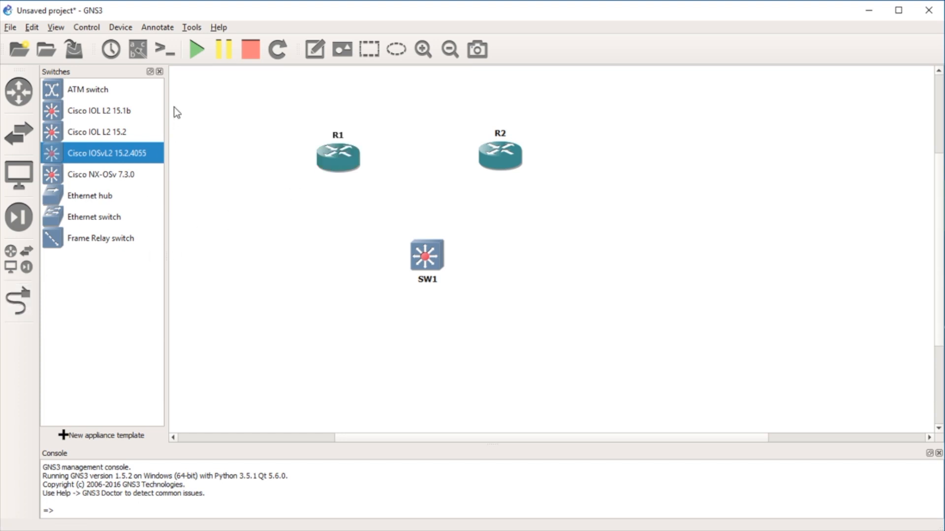
pyautogui.click(160, 71)
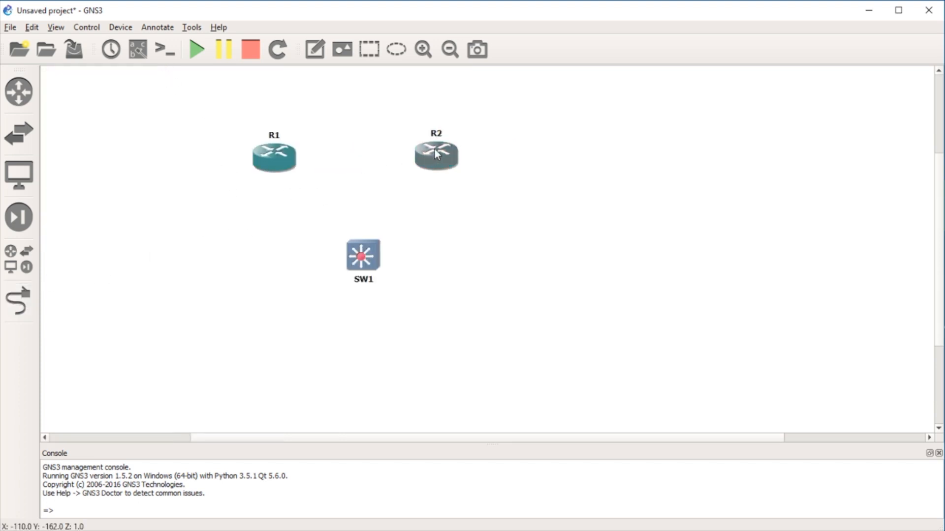
pyautogui.moveTo(434, 148); pyautogui.dragTo(451, 146)
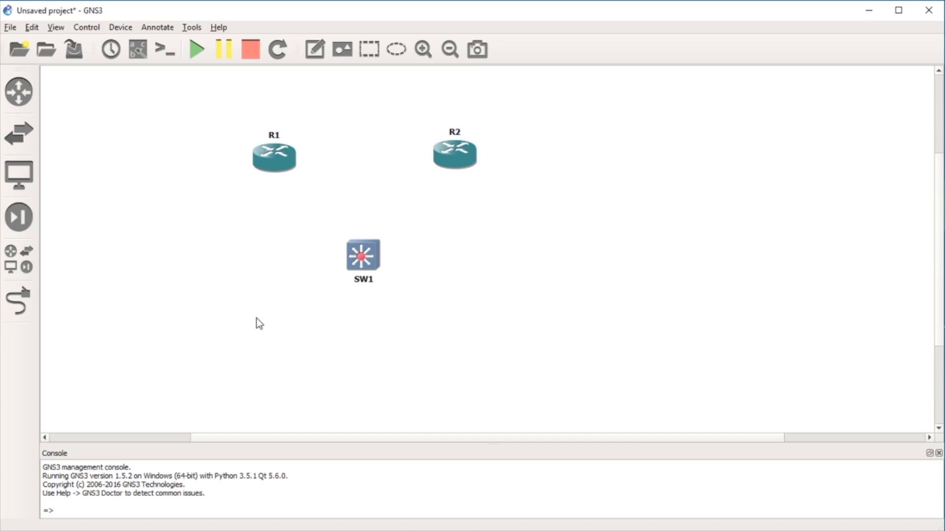
# - Link R1's g0/0 interface to port Gi0/0 on the new SW1 switch
pyautogui.click(27, 311)
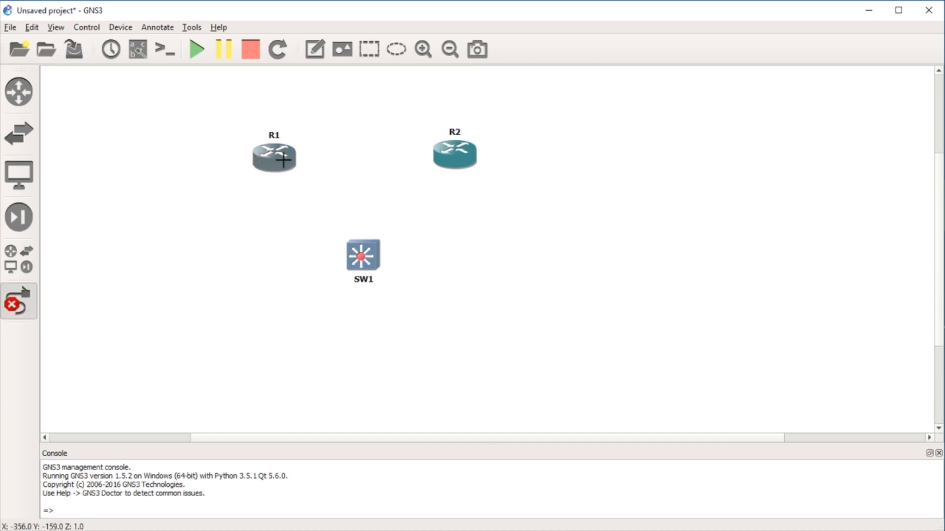
pyautogui.click(287, 165)
pyautogui.click(307, 167)
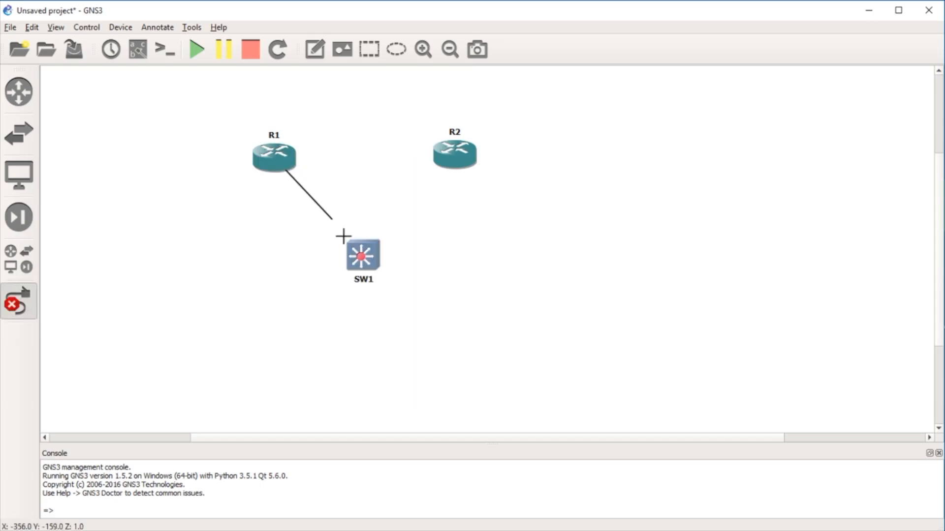
pyautogui.click(365, 263)
pyautogui.click(370, 268)
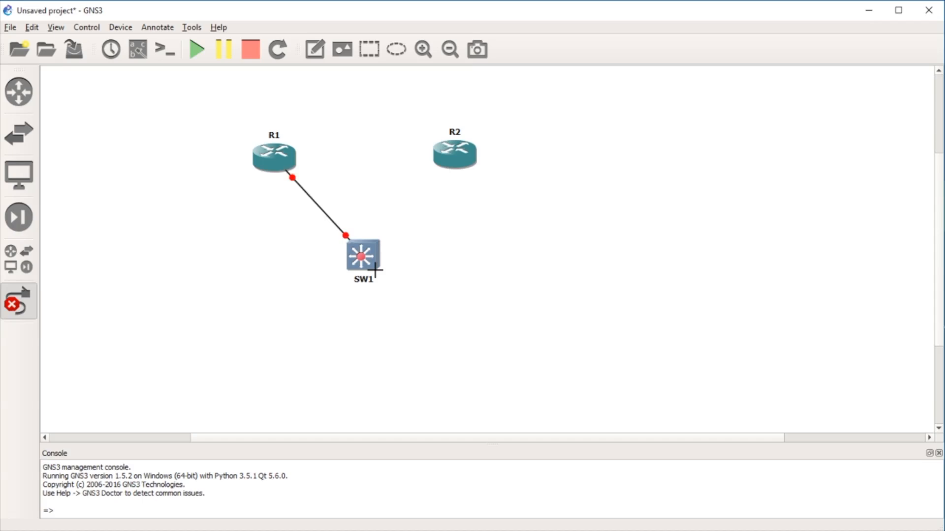
# - Link a GigabitEthernet interface on R2 to SW1's Gi1/0 port and finish adding links
pyautogui.click(461, 157)
pyautogui.click(498, 182)
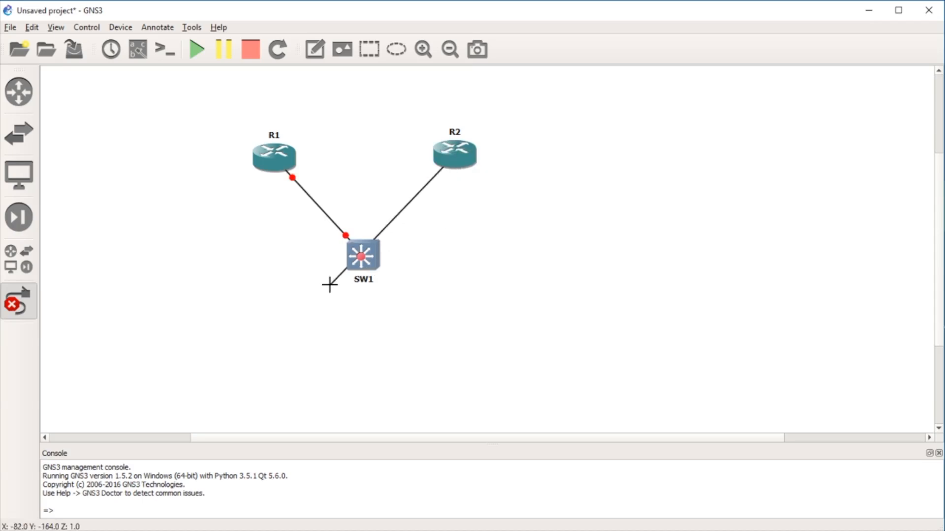
pyautogui.click(364, 257)
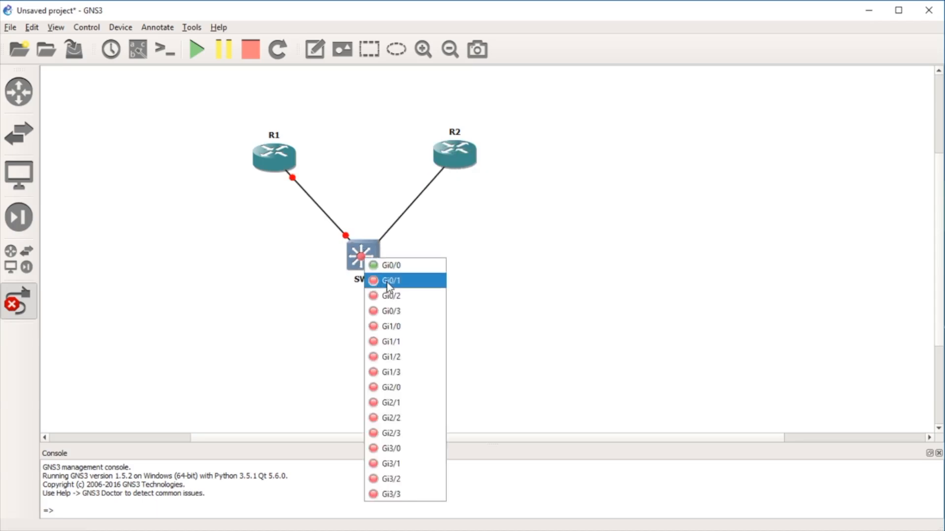
pyautogui.click(398, 328)
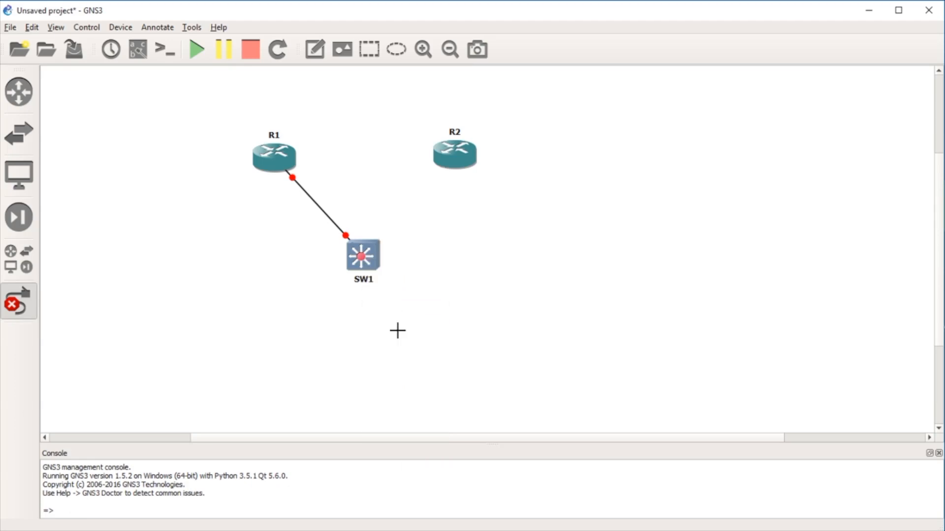
pyautogui.click(19, 301)
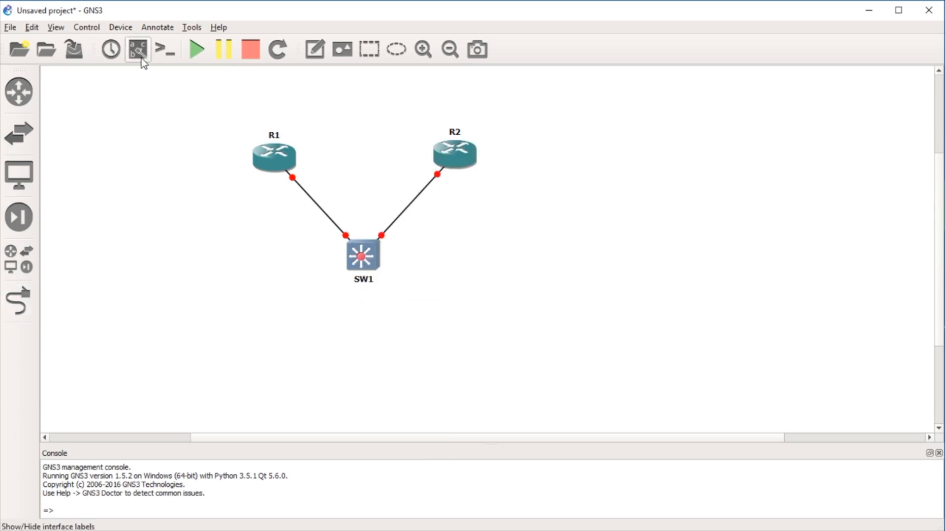
# - Show the interface labels and arrange R1's g0/0, SW1's Gi0/0 and Gi1/0, and R2's label clear of the links
pyautogui.click(138, 49)
pyautogui.moveTo(305, 190); pyautogui.dragTo(275, 190)
pyautogui.moveTo(357, 246); pyautogui.dragTo(323, 246)
pyautogui.moveTo(391, 248); pyautogui.dragTo(390, 245)
pyautogui.click(447, 185)
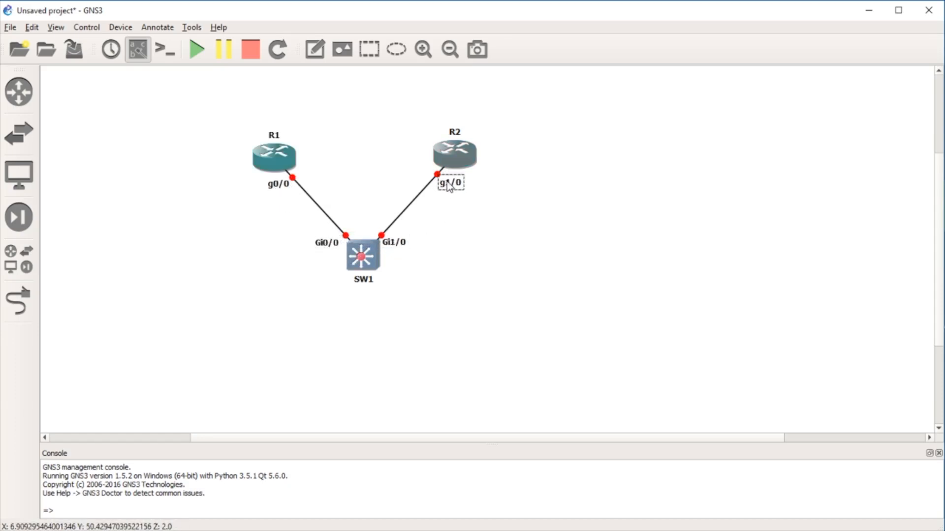
# - Start all devices and open their consoles, closing the disconnected old R1 and R2 sessions
pyautogui.click(197, 50)
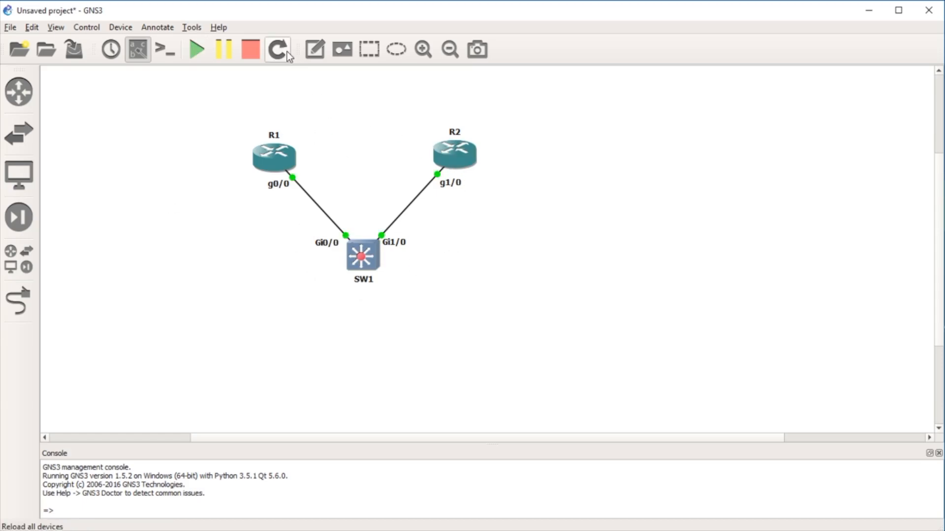
pyautogui.click(169, 52)
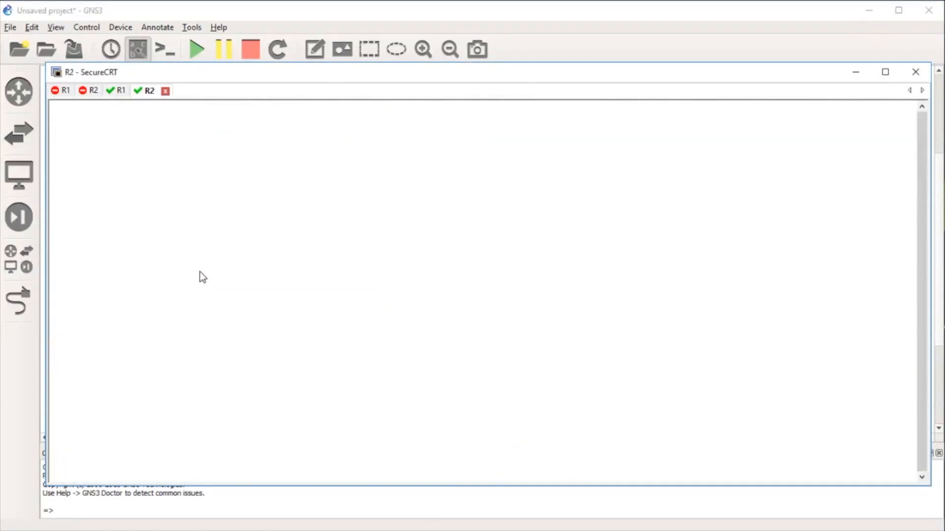
pyautogui.click(67, 92)
pyautogui.click(82, 92)
pyautogui.click(82, 91)
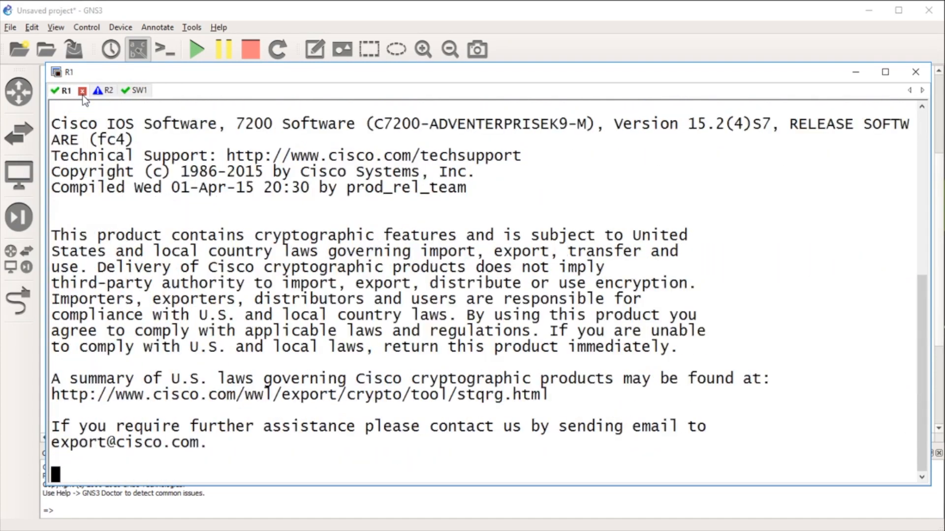
# - Check the boot progress in the SW1 and R1 consoles and bring up R1's command prompt
pyautogui.click(132, 90)
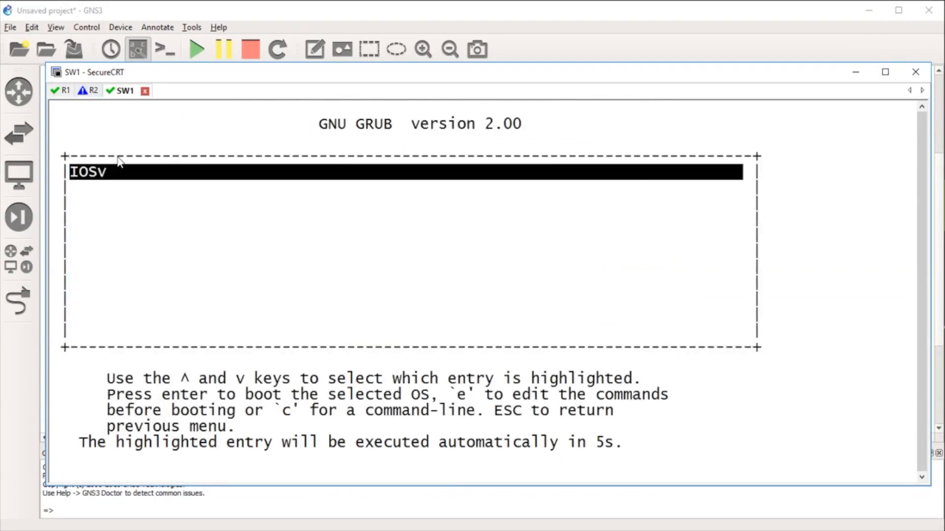
pyautogui.click(87, 91)
pyautogui.click(56, 91)
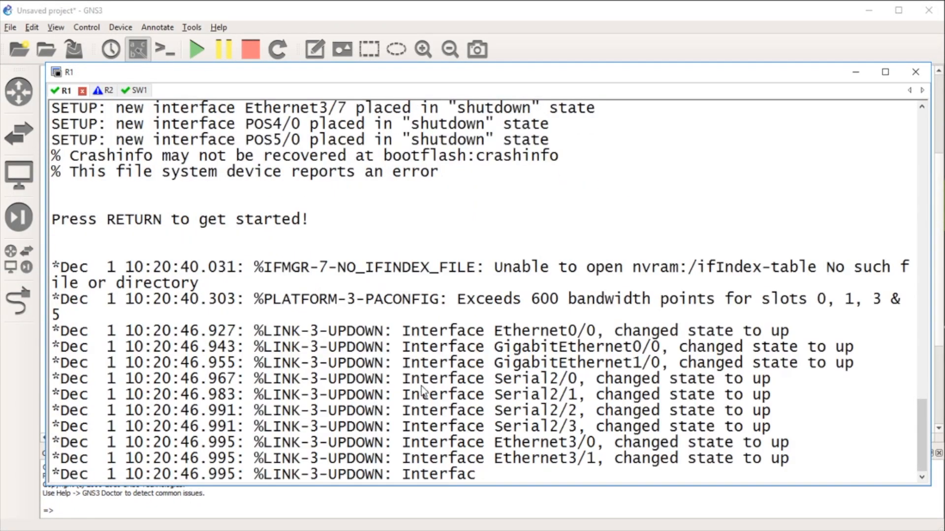
pyautogui.press('Return')
pyautogui.press('Return')
pyautogui.press('Return')
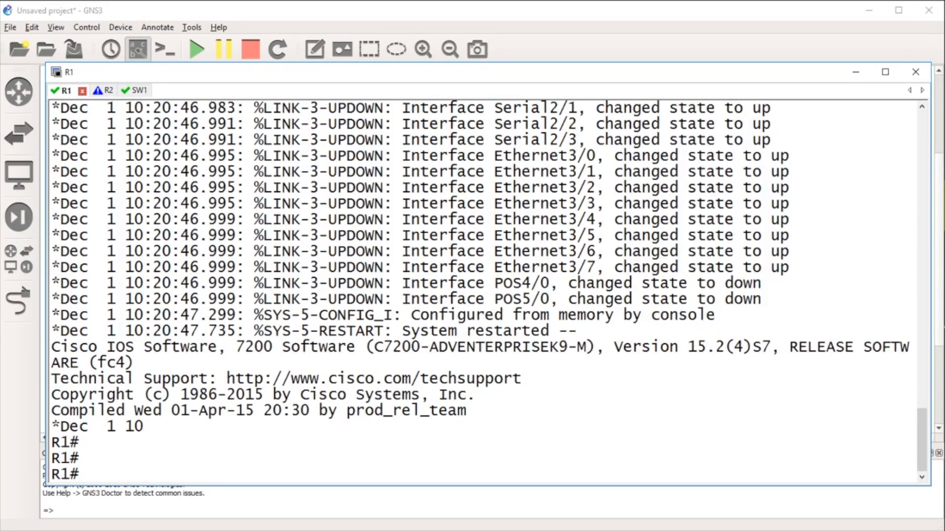
pyautogui.press('Return')
pyautogui.click(129, 90)
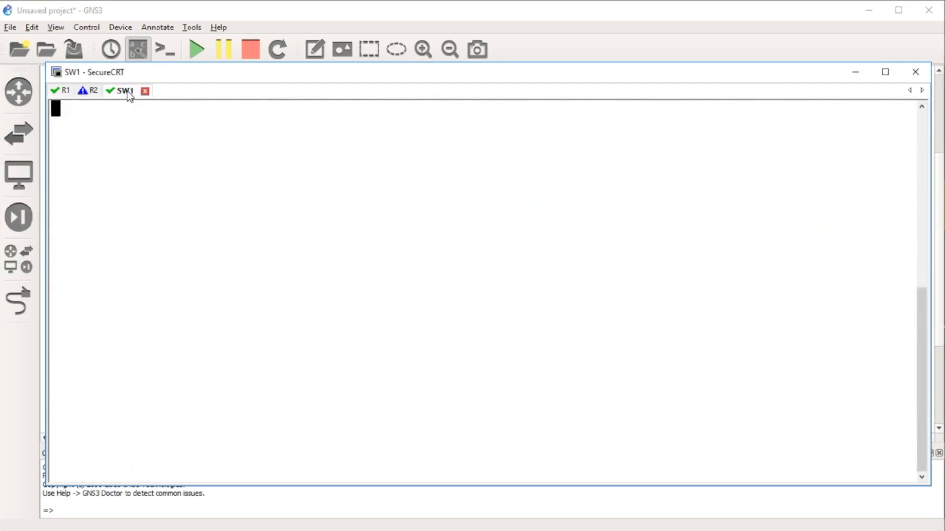
# - In R1's console, enter global configuration mode and enable interface g0/0 with no shut
pyautogui.click(56, 92)
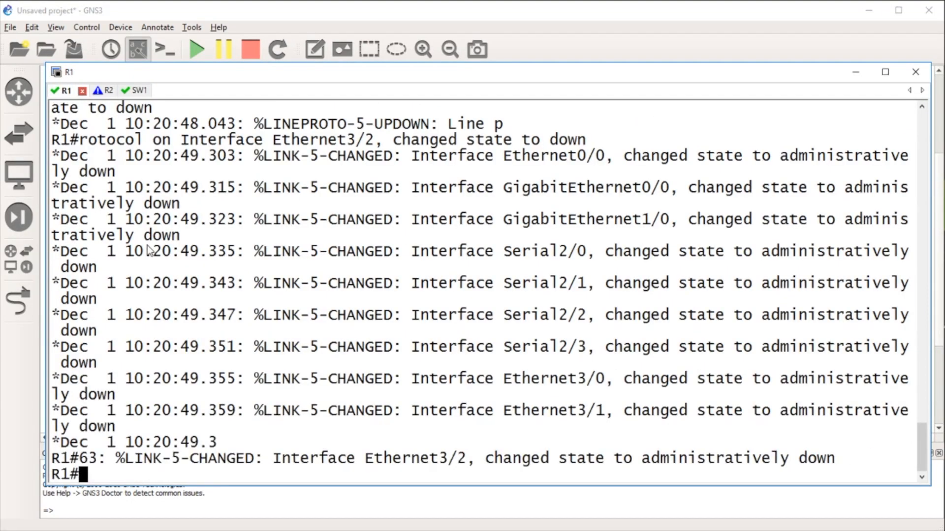
pyautogui.write('conf t')
pyautogui.press('Return')
pyautogui.write('int g0/0')
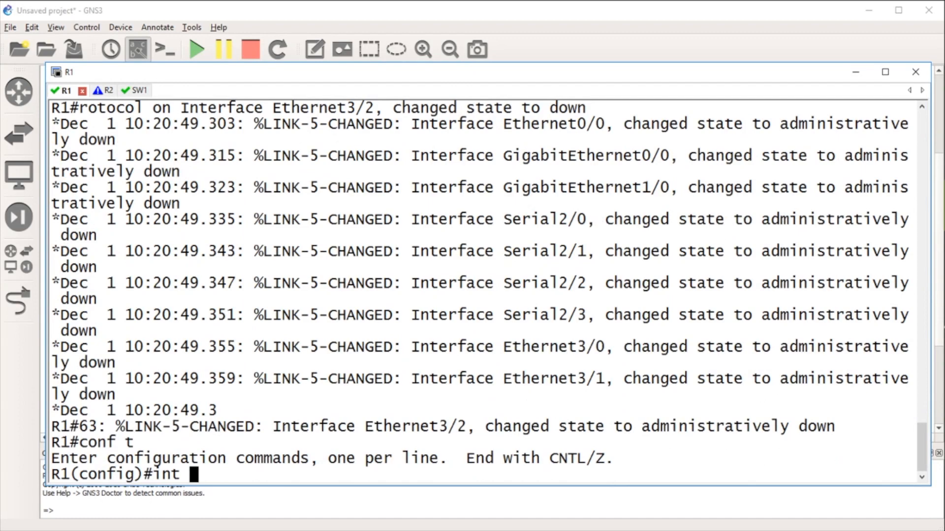
pyautogui.press('Return')
pyautogui.write('no shut')
pyautogui.press('Return')
# - Assign 10.1.1.1 255.255.255.0 to R1's g0/0 and list the brief interface status, excluding unassigned interfaces
pyautogui.write('ip add 10')
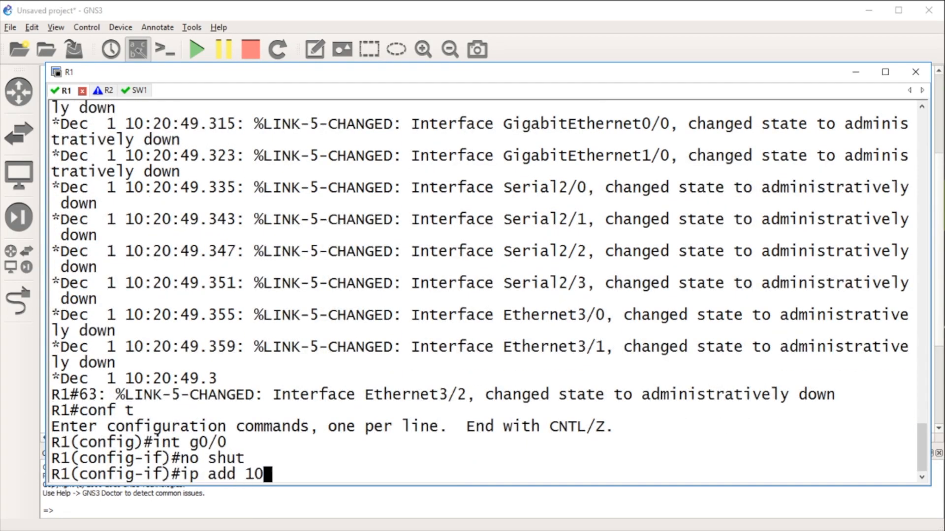
pyautogui.write('.1.1.1 255.25')
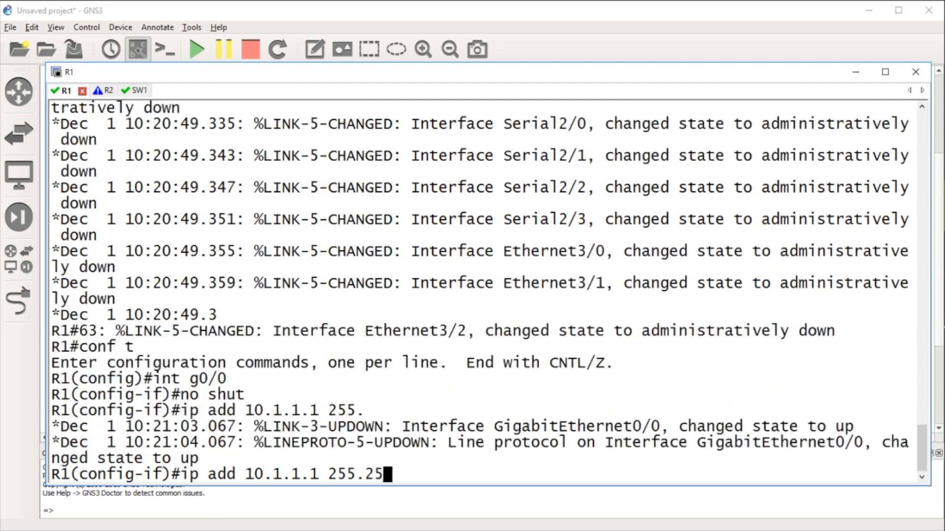
pyautogui.write('5.255.0')
pyautogui.press('Return')
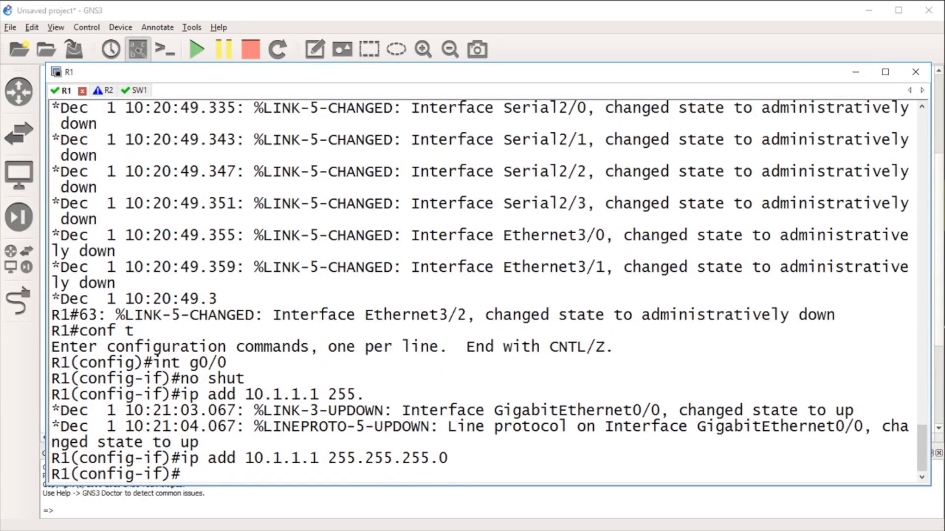
pyautogui.write('do sh ip int bri | e ass')
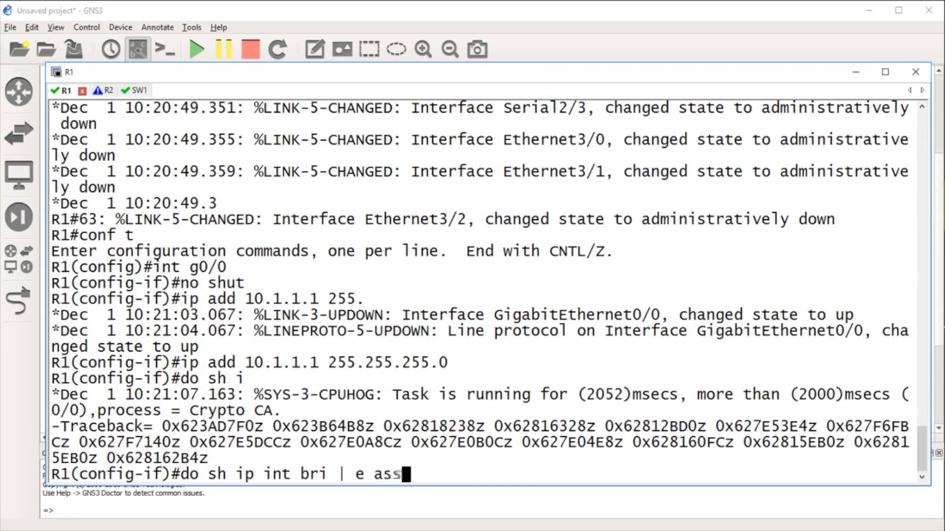
pyautogui.press('Return')
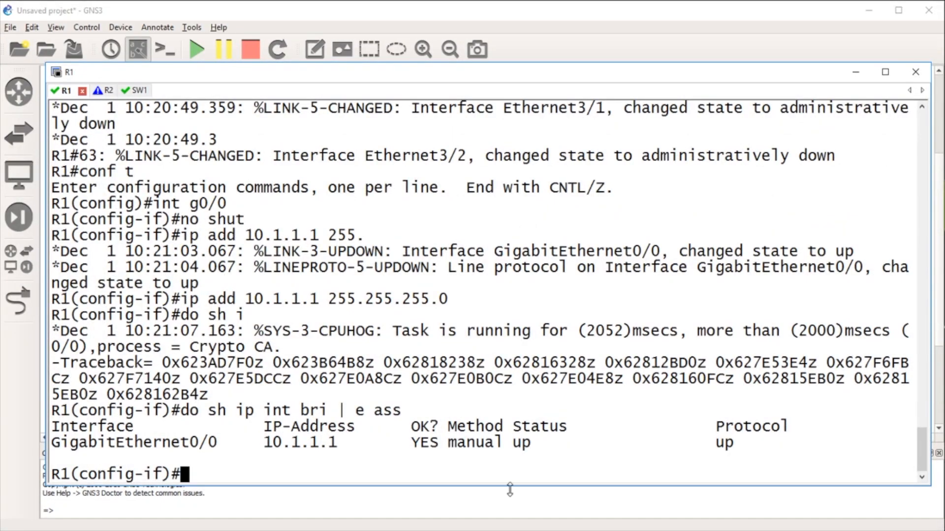
# - Switch to R2's console, bring up its command prompt and enter global configuration mode with conf t
pyautogui.click(104, 90)
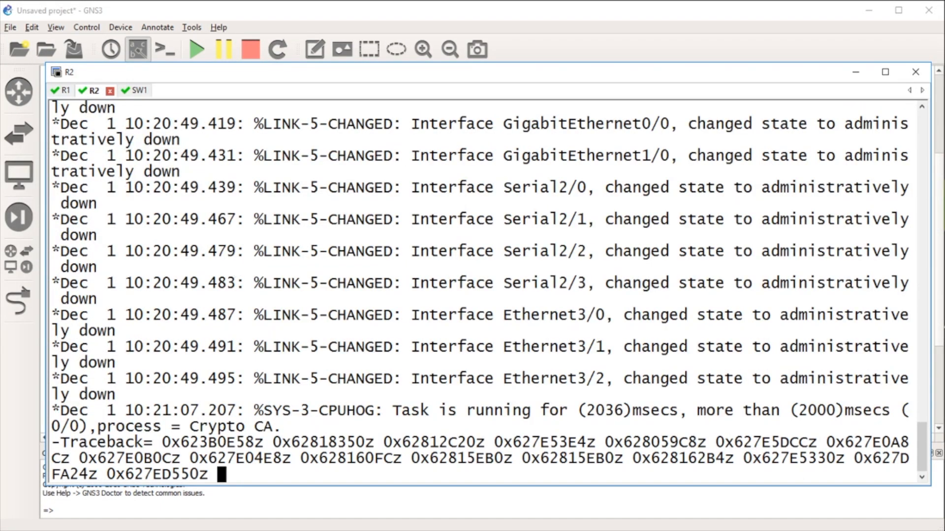
pyautogui.press('Return')
pyautogui.press('Return')
pyautogui.press('Return')
pyautogui.press('Return')
pyautogui.write('con t')
pyautogui.press('Return')
pyautogui.write('conf t')
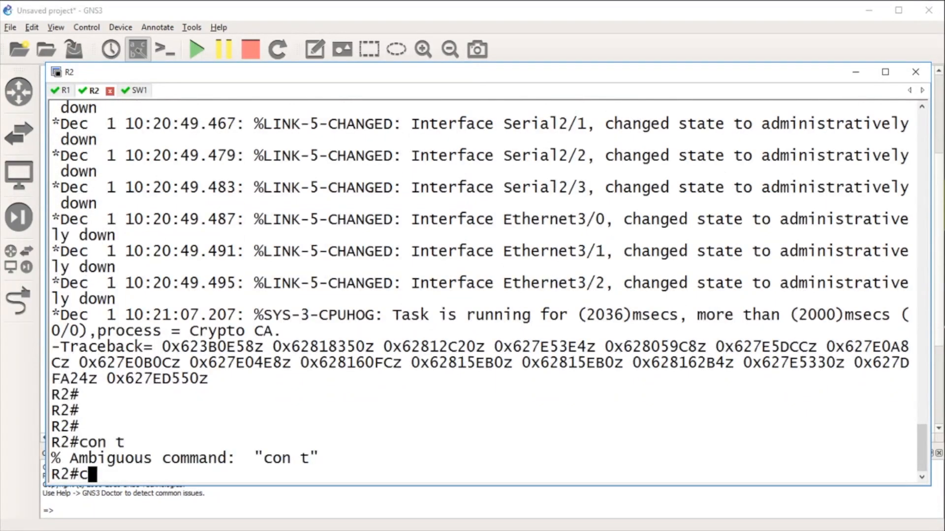
pyautogui.press('Return')
# - Enable interface g1/0 on R2 with no shut
pyautogui.write('int g1/0')
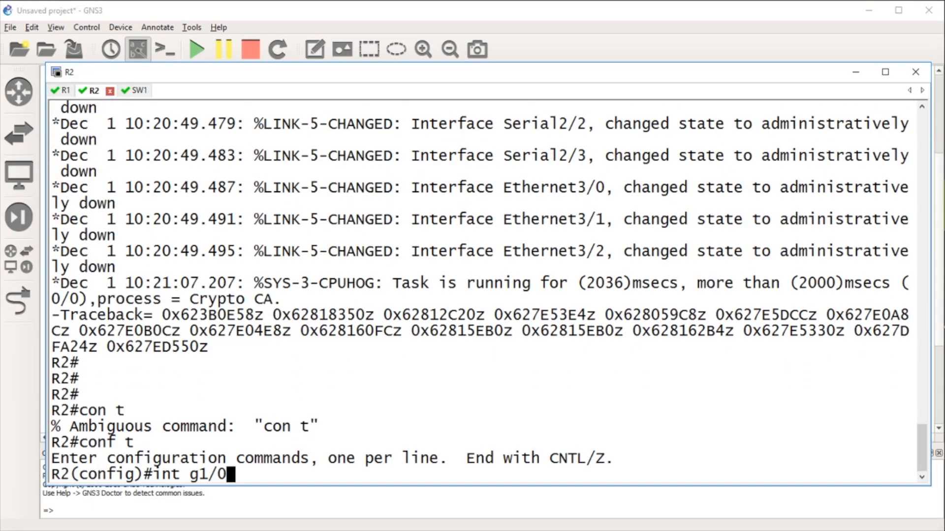
pyautogui.press('Return')
pyautogui.write('no shut')
pyautogui.press('Return')
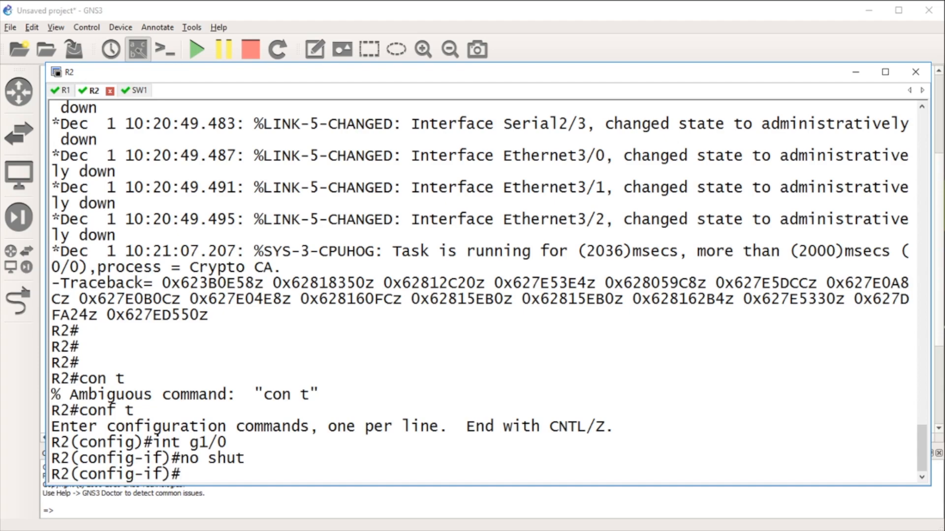
# - Assign 10.1.1.2 255.255.255.0 to R2's g1/0 and list the brief interface status, excluding unassigned interfaces
pyautogui.write('ip add 10.1.')
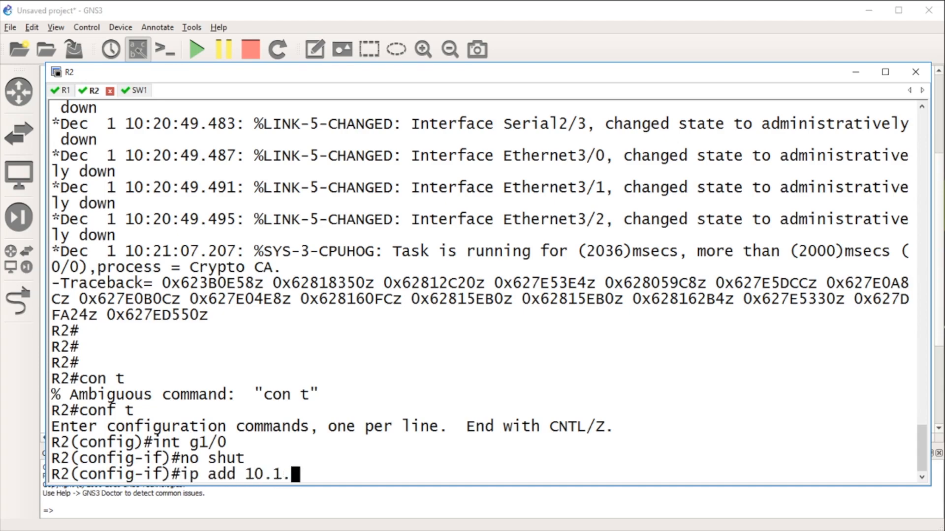
pyautogui.write('1.2 255.255.255.0')
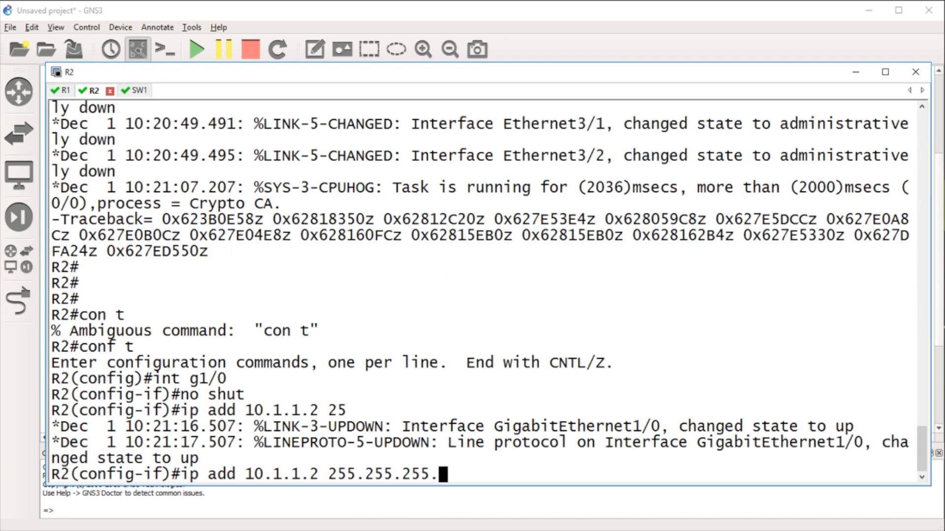
pyautogui.press('Return')
pyautogui.write('do sh ip int b')
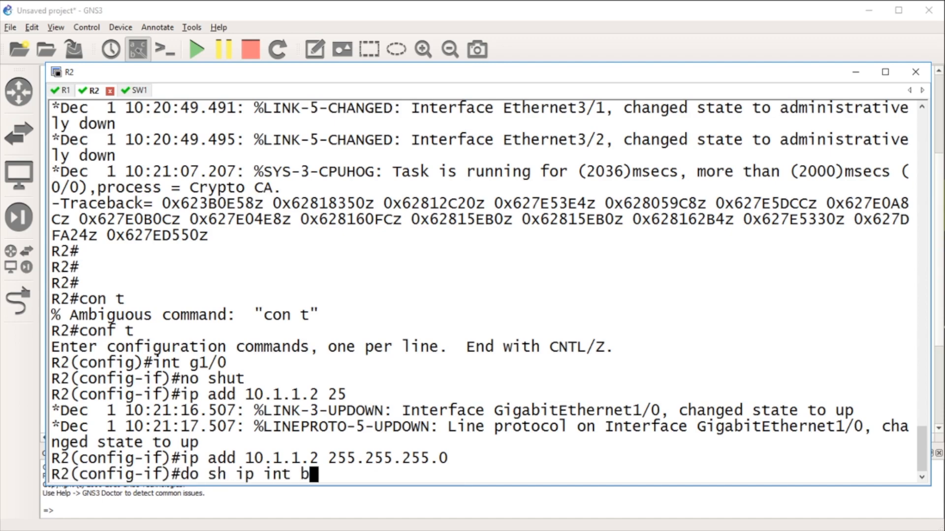
pyautogui.write('ri | e ass')
pyautogui.press('Return')
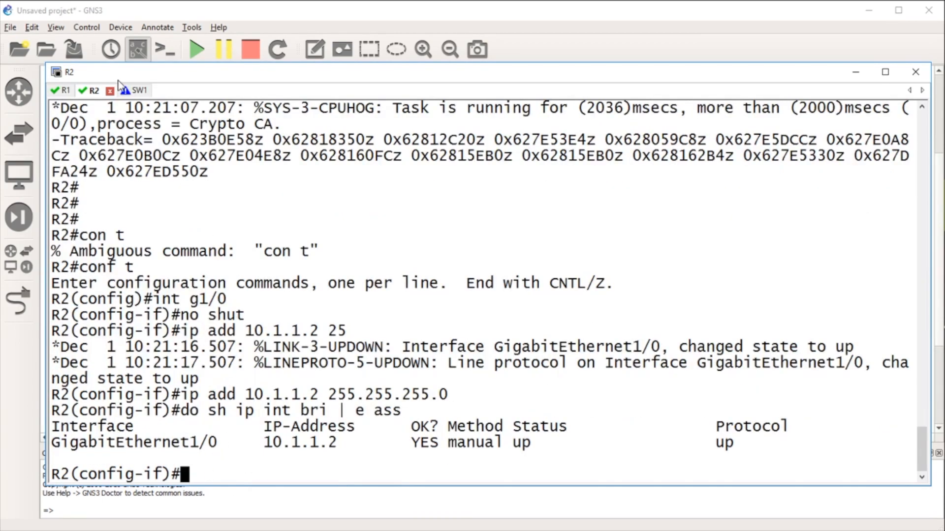
# - Wait for SW1 to boot in its console, bring up its command prompt and examine the CDP log messages
pyautogui.hotkey('alt', '3')
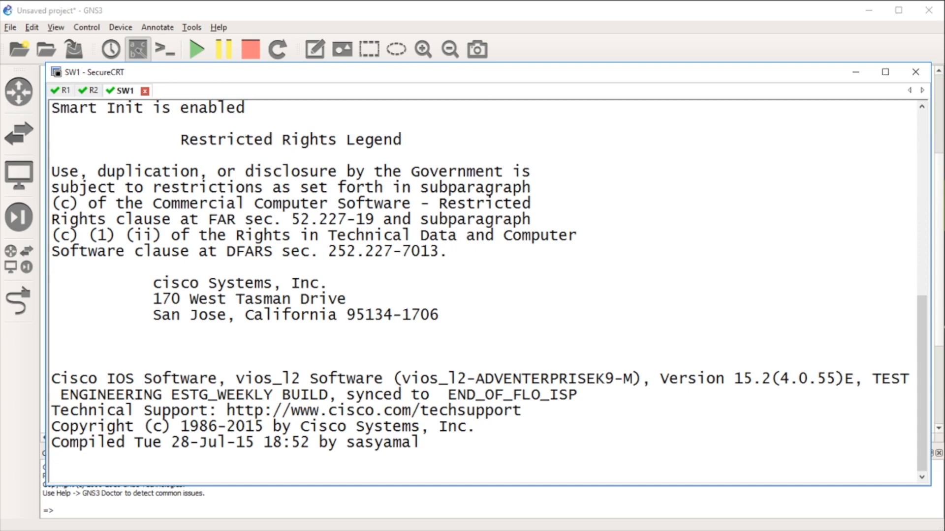
pyautogui.click(27, 388)
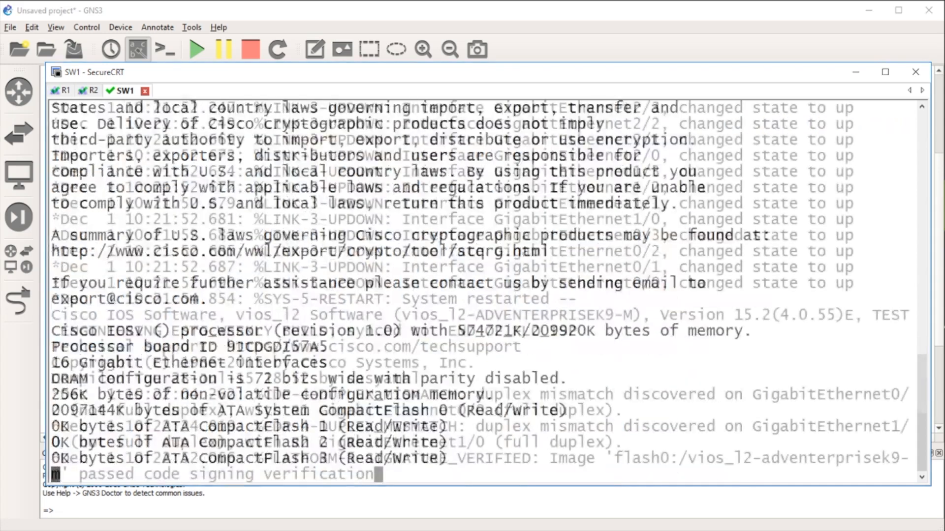
pyautogui.press('Return')
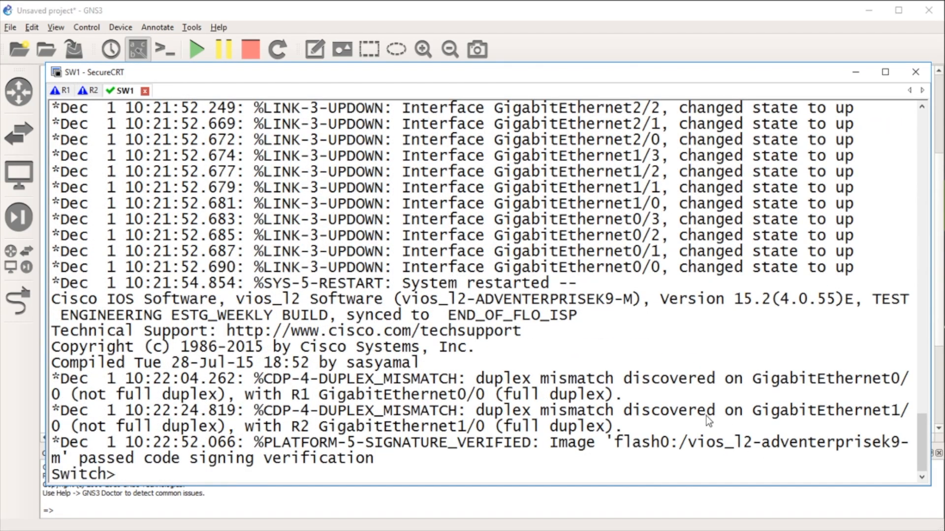
pyautogui.moveTo(687, 413); pyautogui.dragTo(72, 365)
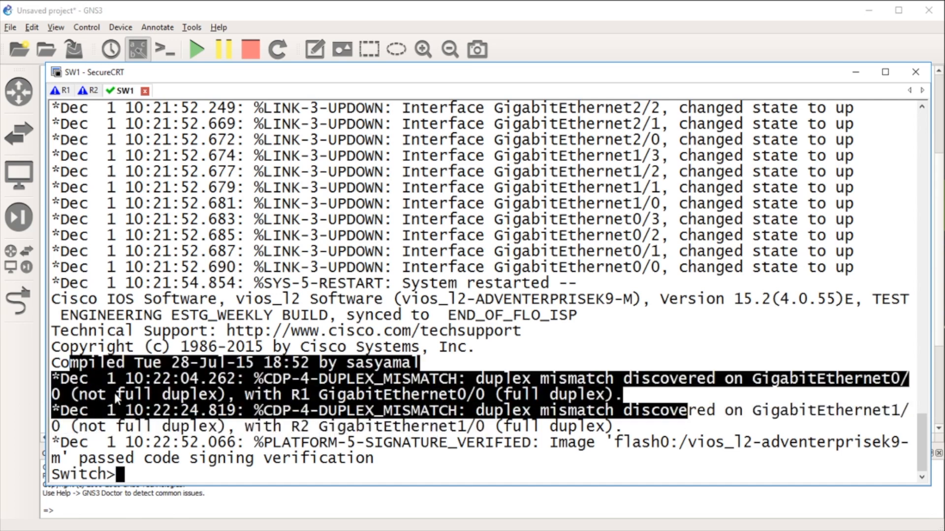
pyautogui.click(112, 393)
# - Enter privileged mode and global configuration mode on SW1 using en and conf t
pyautogui.write('en')
pyautogui.press('Return')
pyautogui.write('conf t')
pyautogui.press('Return')
# - Disable CDP globally on SW1 with the command no cdp run
pyautogui.write('no dep')
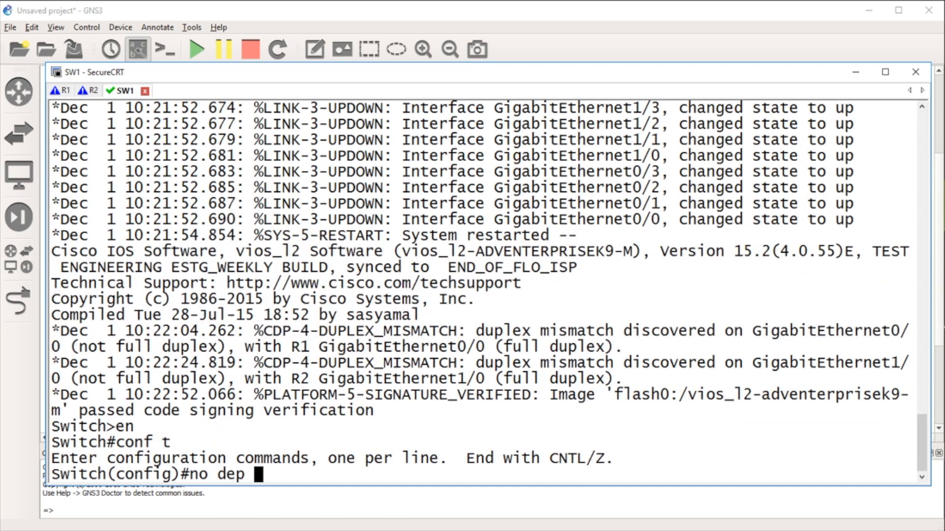
pyautogui.press('BackSpace')
pyautogui.press('BackSpace')
pyautogui.press('BackSpace')
pyautogui.press('BackSpace')
pyautogui.write('cdp run')
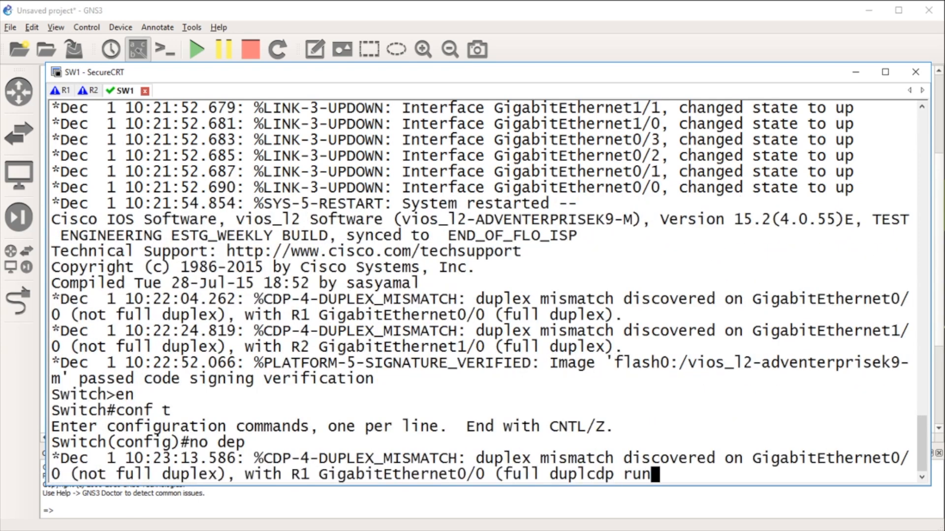
pyautogui.press('Return')
pyautogui.press('Return')
pyautogui.press('Return')
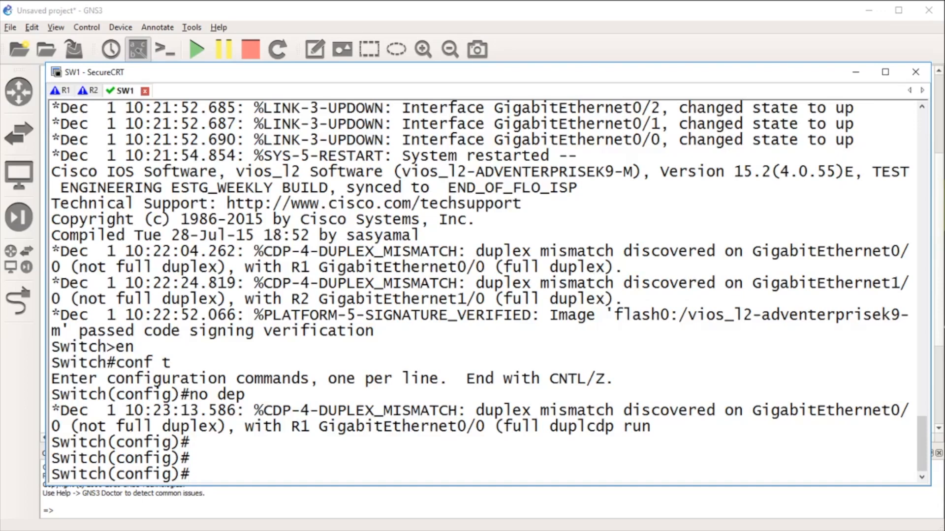
# - Examine the latest CDP message in SW1's console and check the R1 and R2 links in the topology
pyautogui.moveTo(784, 424); pyautogui.dragTo(67, 411)
pyautogui.click(67, 412)
pyautogui.moveTo(684, 427)
pyautogui.mouseDown()
pyautogui.moveTo(338, 431)
pyautogui.moveTo(249, 414)
pyautogui.moveTo(686, 426)
pyautogui.mouseUp()
pyautogui.click(251, 413)
pyautogui.click(686, 426)
pyautogui.click(619, 46)
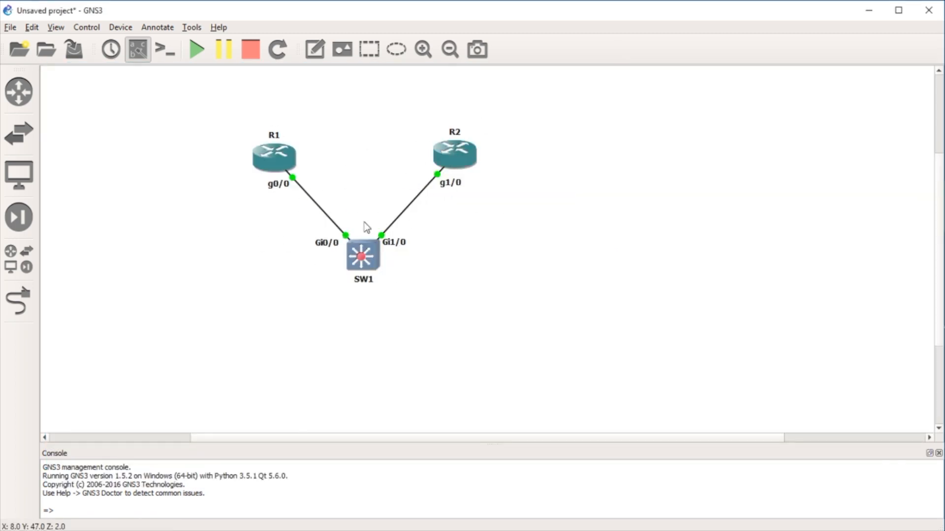
pyautogui.hotkey('alt', 'Tab')
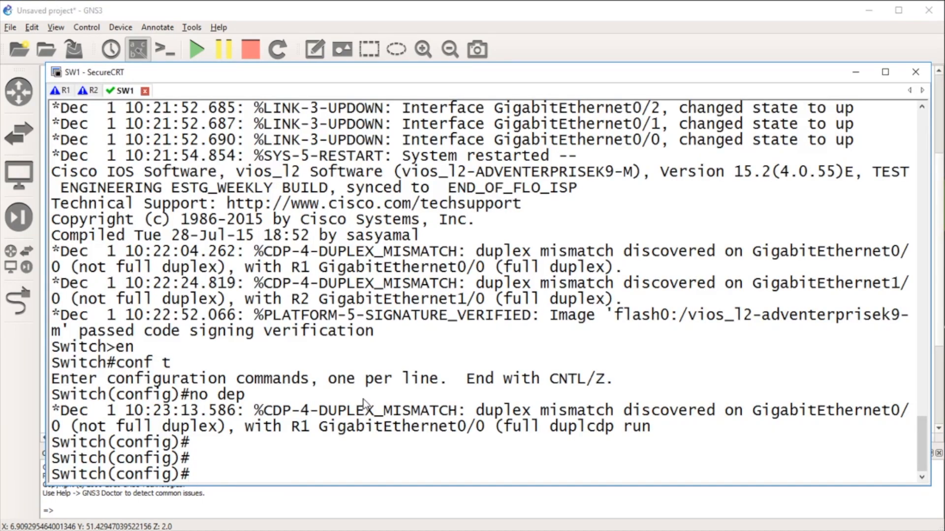
# - Examine the DUPLEX_MISMATCH text and the interface details in SW1's latest CDP message
pyautogui.moveTo(654, 427); pyautogui.dragTo(549, 427)
pyautogui.click(249, 422)
pyautogui.moveTo(470, 432); pyautogui.dragTo(217, 411)
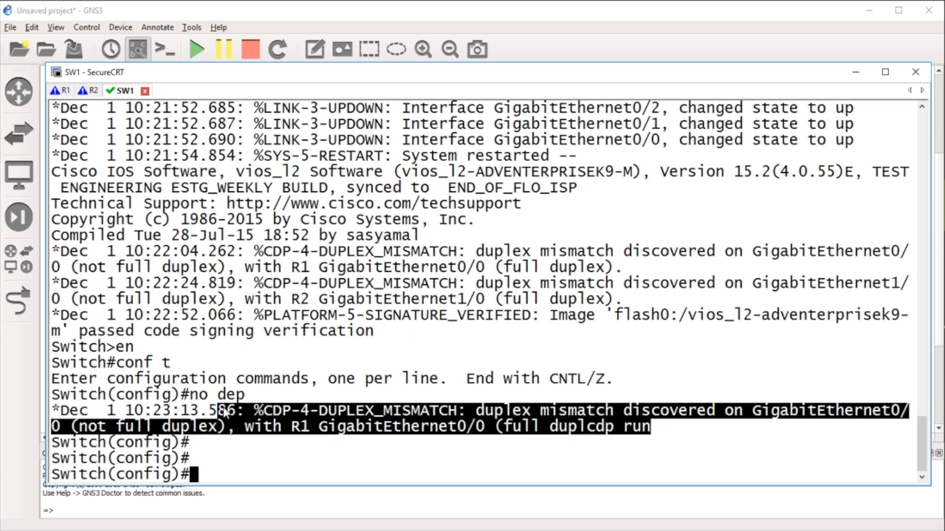
pyautogui.click(545, 455)
pyautogui.moveTo(671, 434); pyautogui.dragTo(261, 418)
pyautogui.click(261, 422)
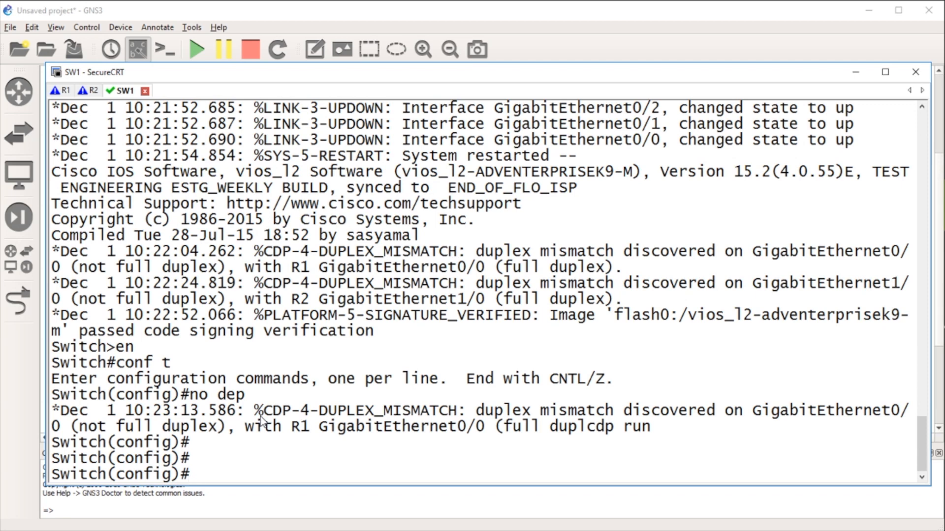
pyautogui.moveTo(260, 419); pyautogui.dragTo(455, 417)
pyautogui.click(455, 416)
pyautogui.moveTo(455, 420); pyautogui.dragTo(327, 421)
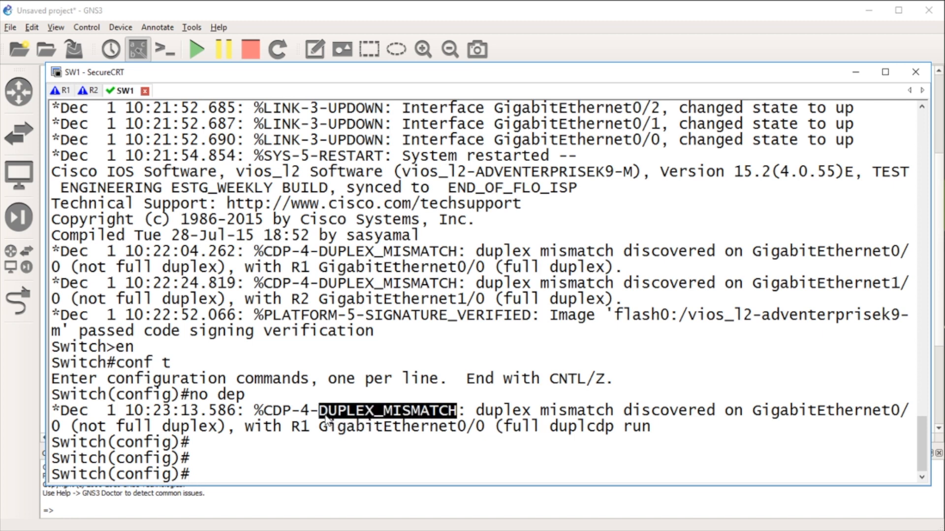
pyautogui.click(328, 420)
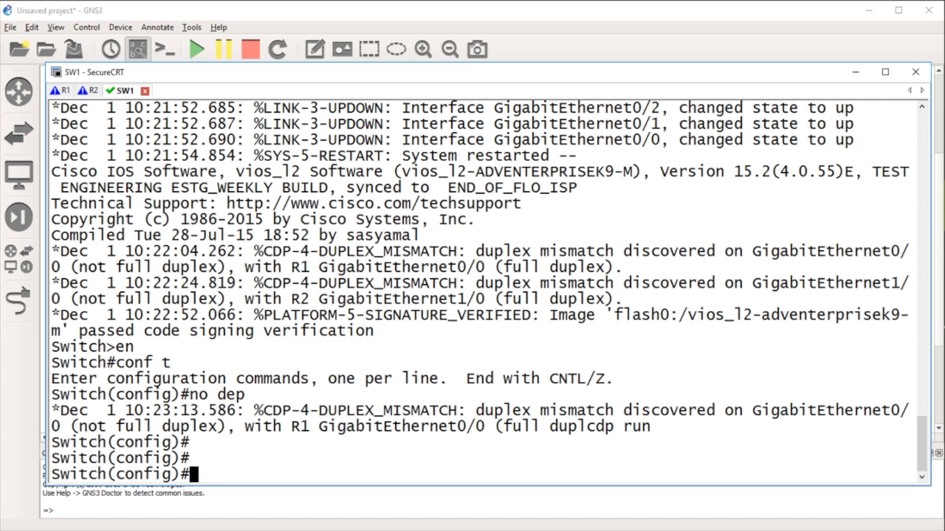
# - Set the switch's hostname to SW1 and list its VLANs with do sh vlan bri
pyautogui.write('host SW1')
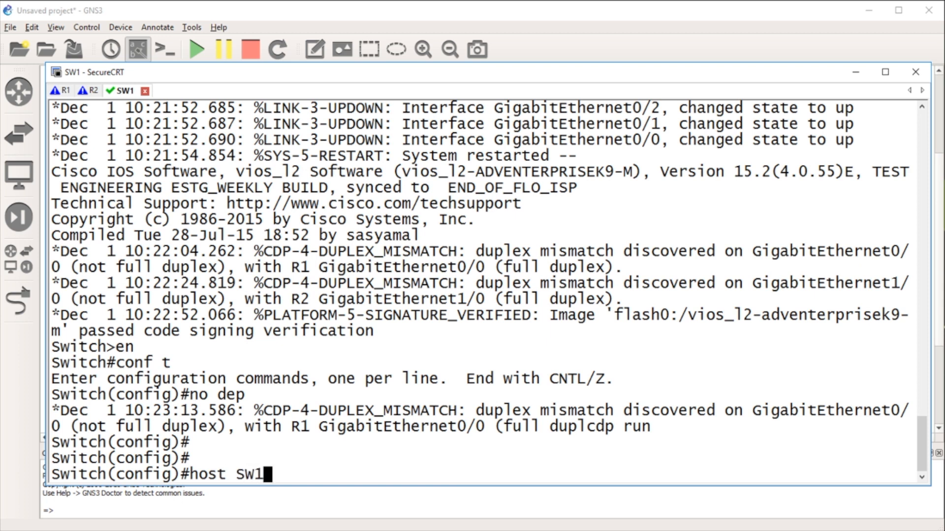
pyautogui.press('Return')
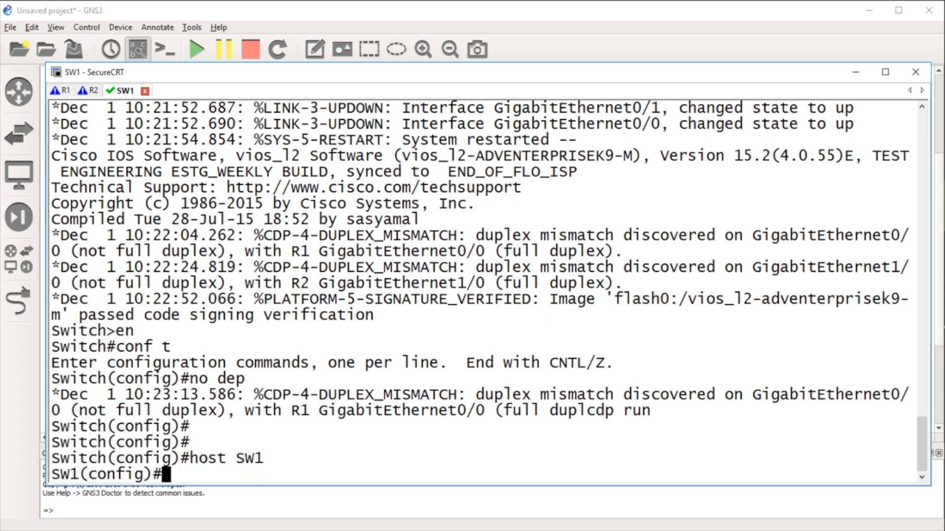
pyautogui.write('do sh vlan bri')
pyautogui.press('Return')
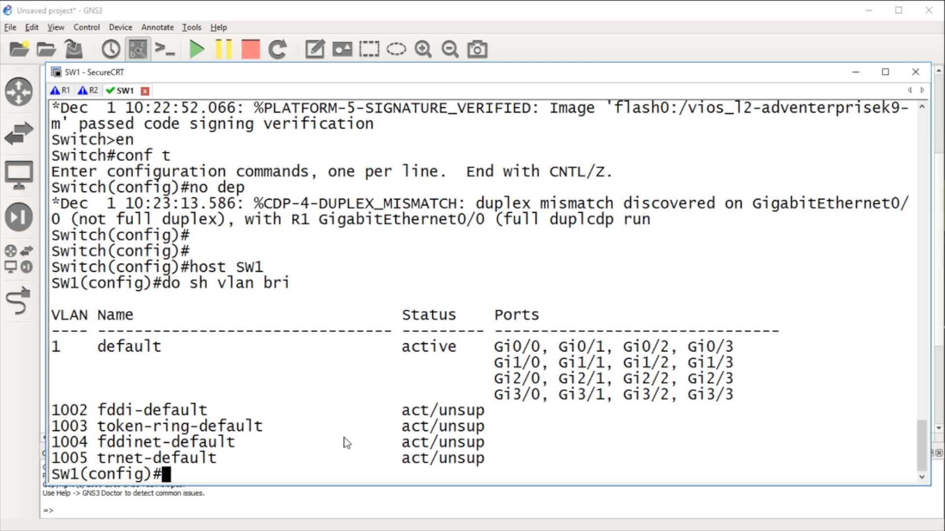
# - Create VLAN 10 on SW1, name it L2 and return to global configuration mode
pyautogui.write('vlan 10')
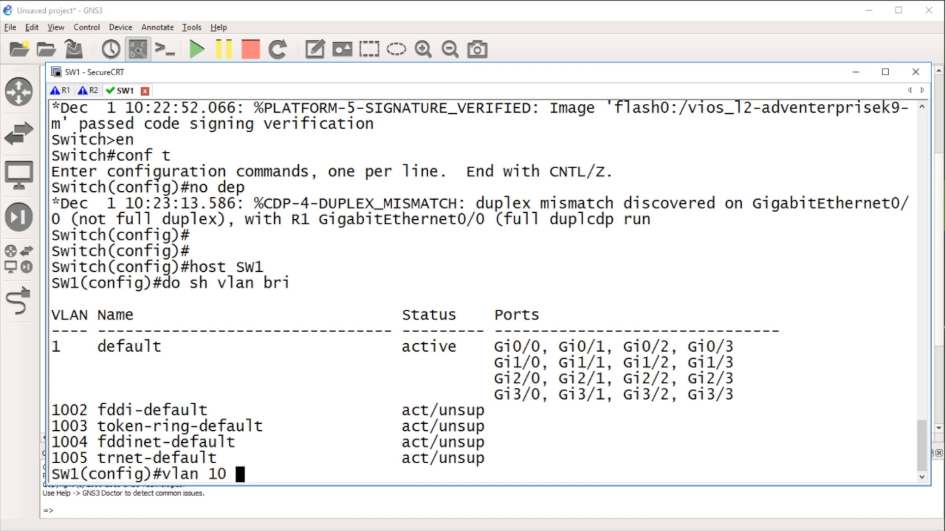
pyautogui.press('Return')
pyautogui.write('na')
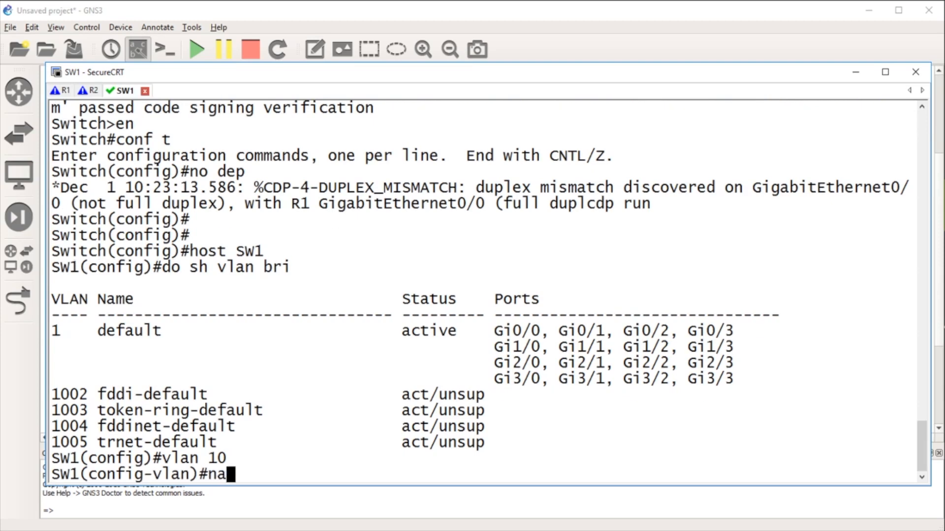
pyautogui.write('me L2')
pyautogui.press('Return')
pyautogui.write('exit')
pyautogui.press('Return')
# - List SW1's VLANs with do sh vlan bri and compare the port assignments with the router links in the GNS3 topology
pyautogui.write('do sh vlan bri')
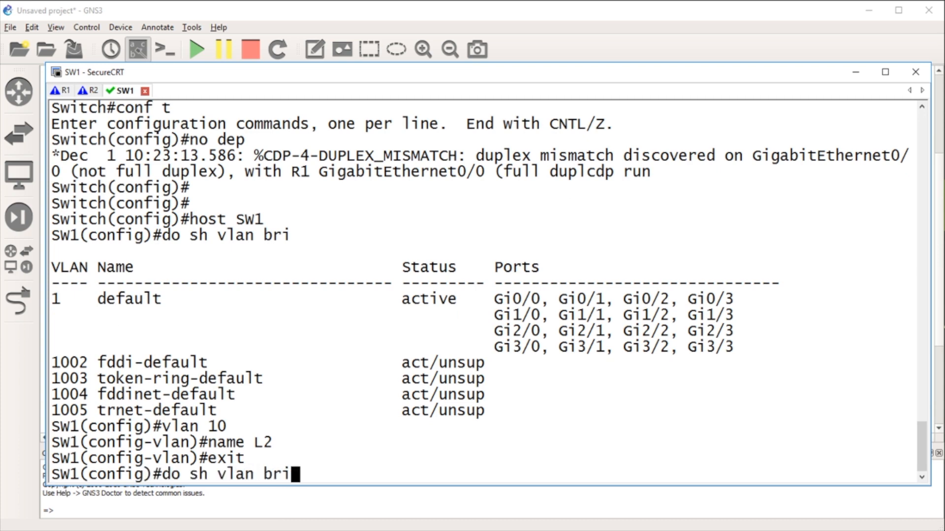
pyautogui.press('Return')
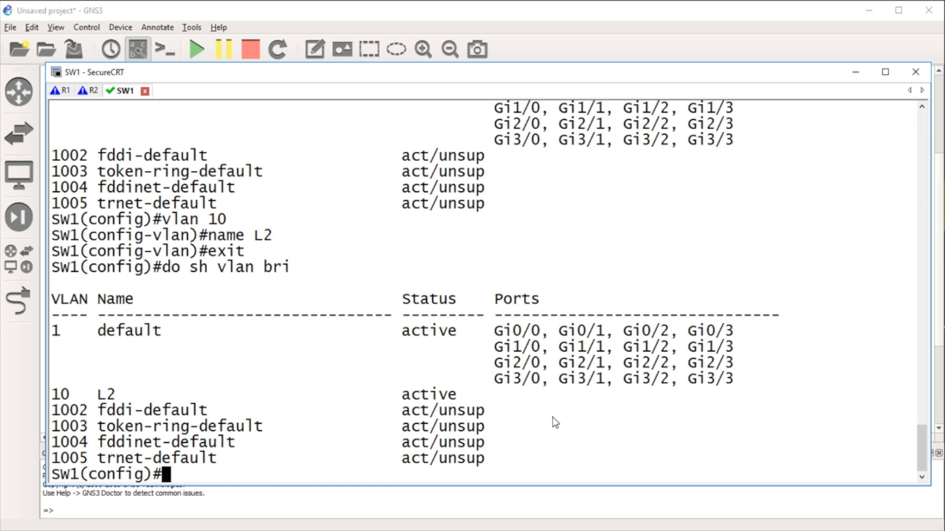
pyautogui.moveTo(495, 331); pyautogui.dragTo(539, 335)
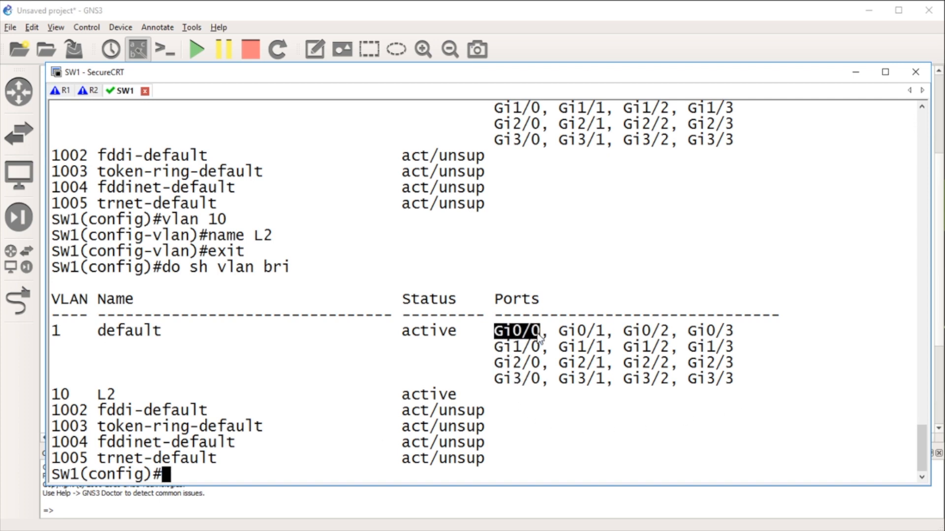
pyautogui.click(408, 502)
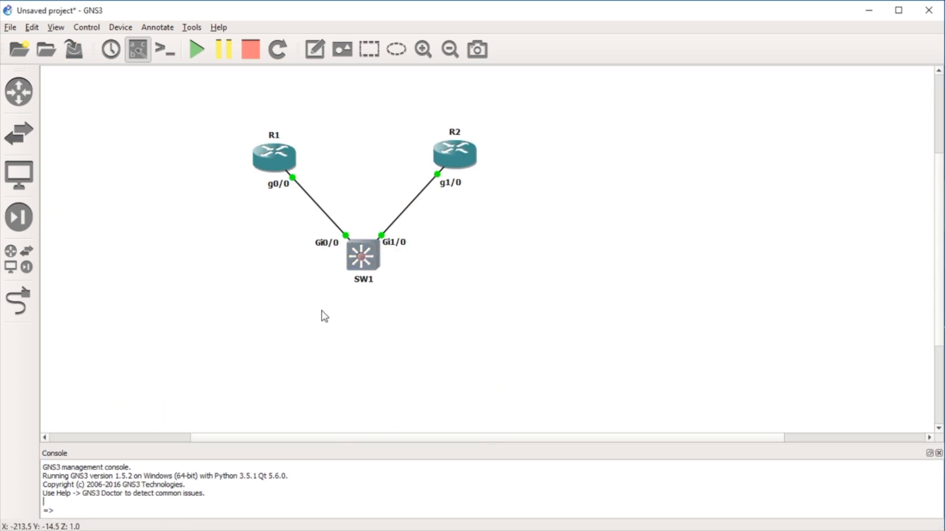
pyautogui.hotkey('alt', 'Tab')
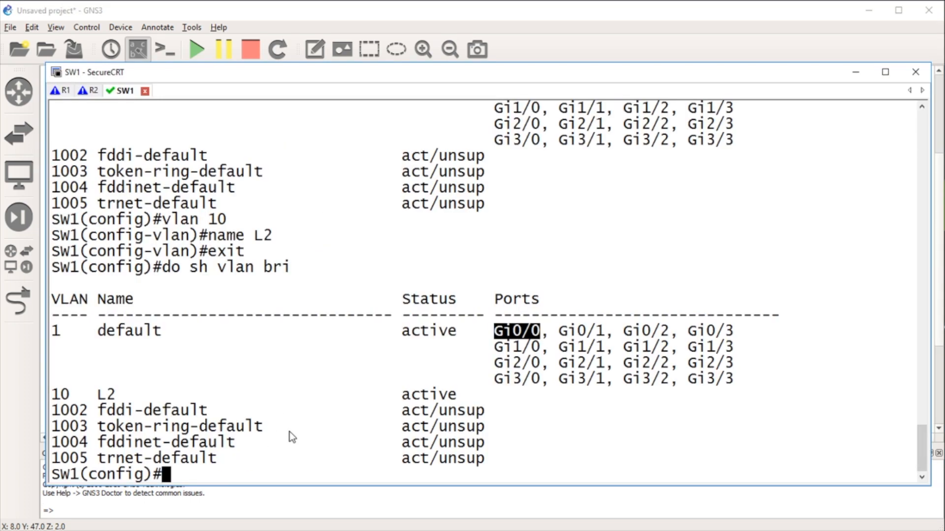
# - Set SW1's interface range g0/0 , g1/0 to access mode with switchport mode access
pyautogui.write('int range')
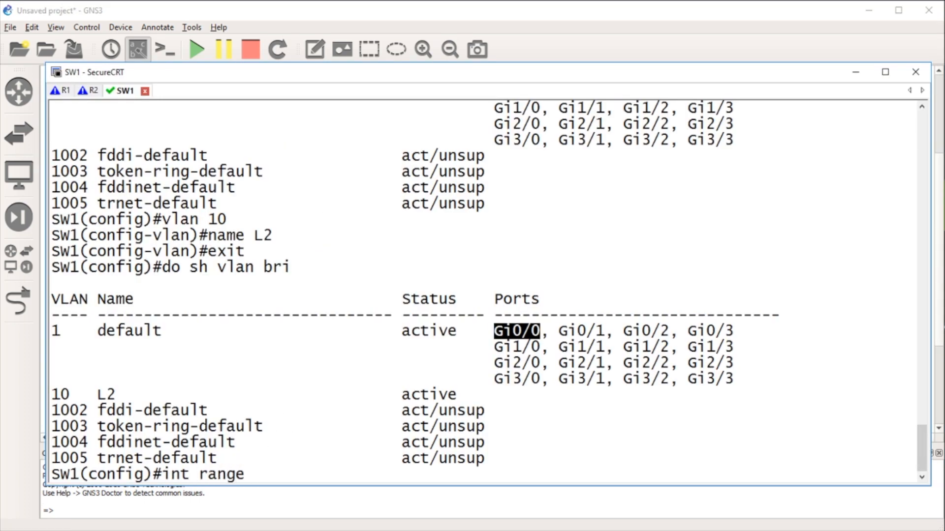
pyautogui.write(' g0/0 , g1.')
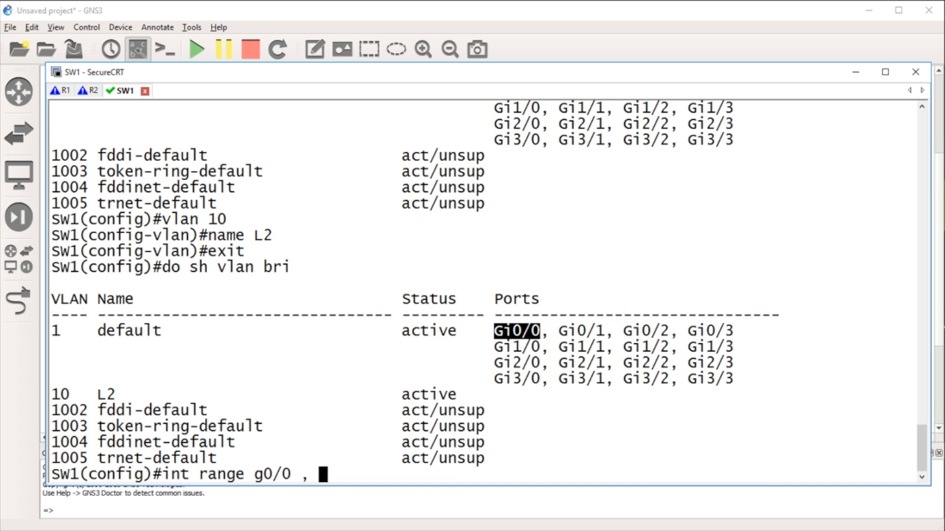
pyautogui.press('BackSpace')
pyautogui.write('/0')
pyautogui.press('Return')
pyautogui.write('sw')
pyautogui.press('Tab')
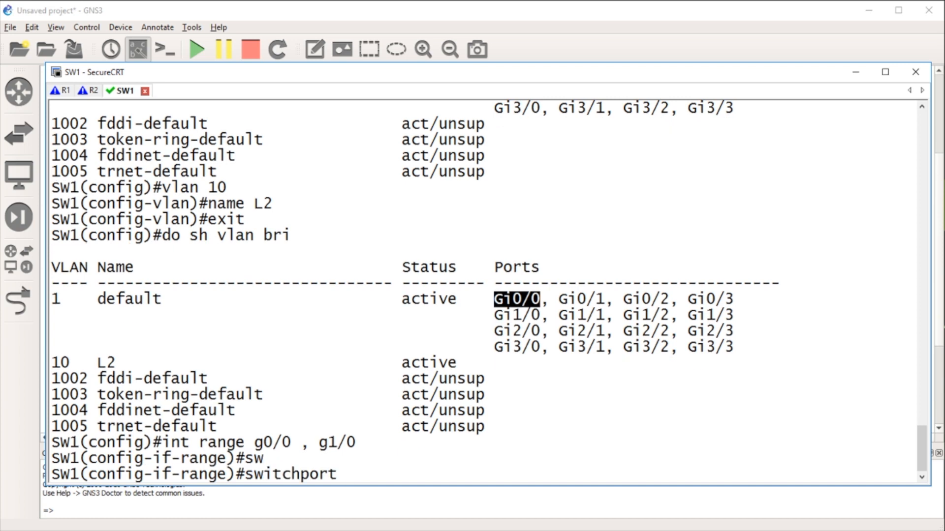
pyautogui.write('mode')
pyautogui.press('Tab')
pyautogui.write('ac')
pyautogui.press('Tab')
pyautogui.press('Return')
# - Assign the selected interface range on SW1 to VLAN 10 with switchport access vlan 10
pyautogui.write('switchport')
pyautogui.press('Tab')
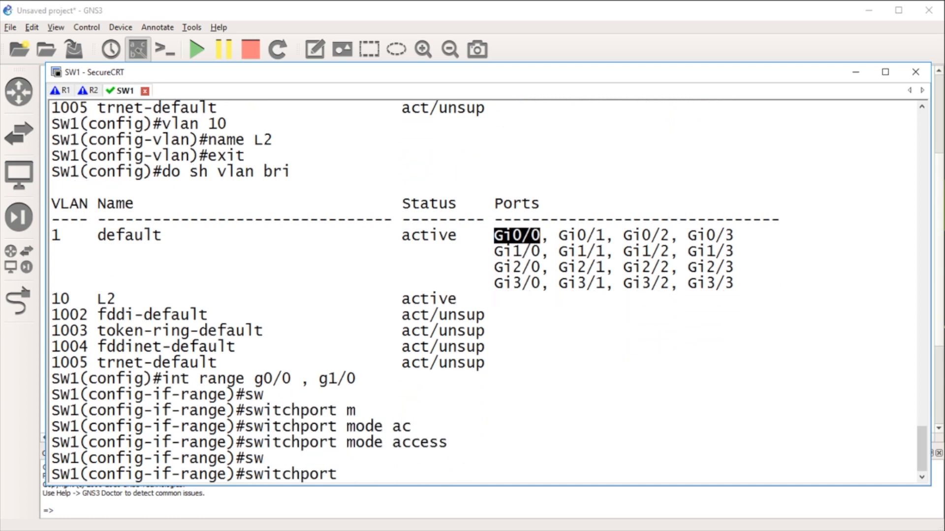
pyautogui.write('ac')
pyautogui.press('Tab')
pyautogui.write('vl')
pyautogui.press('Tab')
pyautogui.write('10')
pyautogui.press('Return')
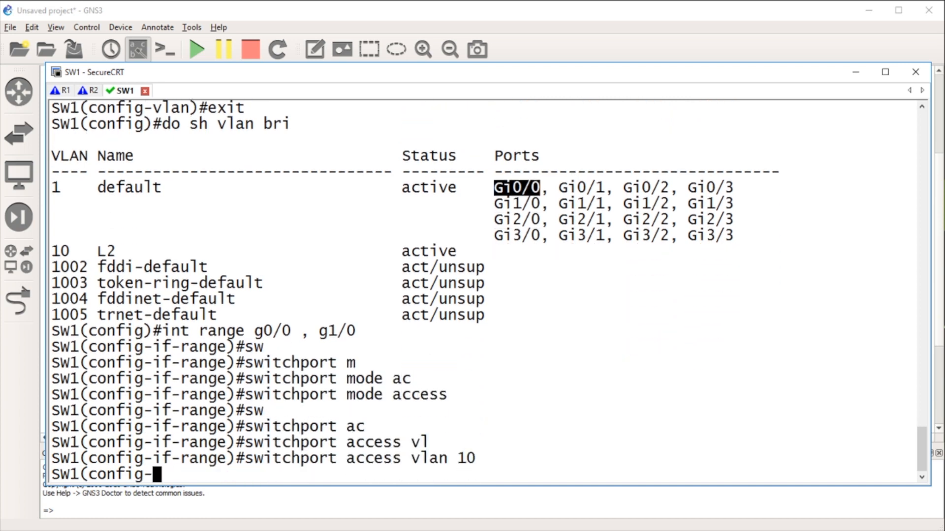
# - Show SW1's running configuration for g0/0 and check its access VLAN and switchport mode lines
pyautogui.write('do sh run int g0/0')
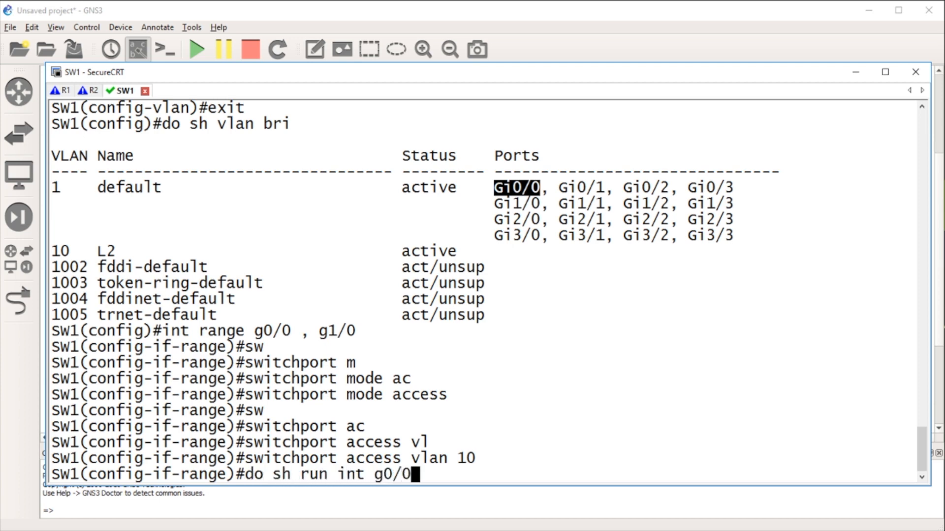
pyautogui.press('Return')
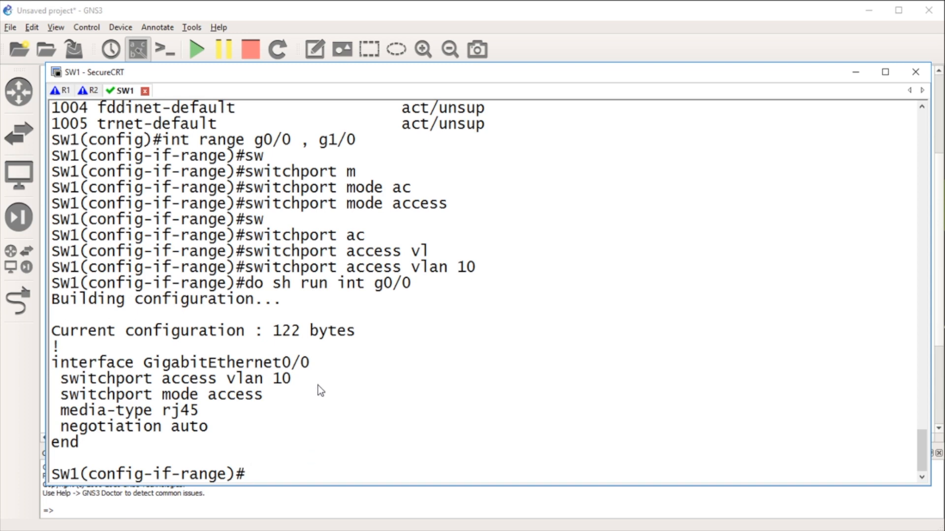
pyautogui.doubleClick(288, 380)
pyautogui.moveTo(291, 394); pyautogui.dragTo(181, 396)
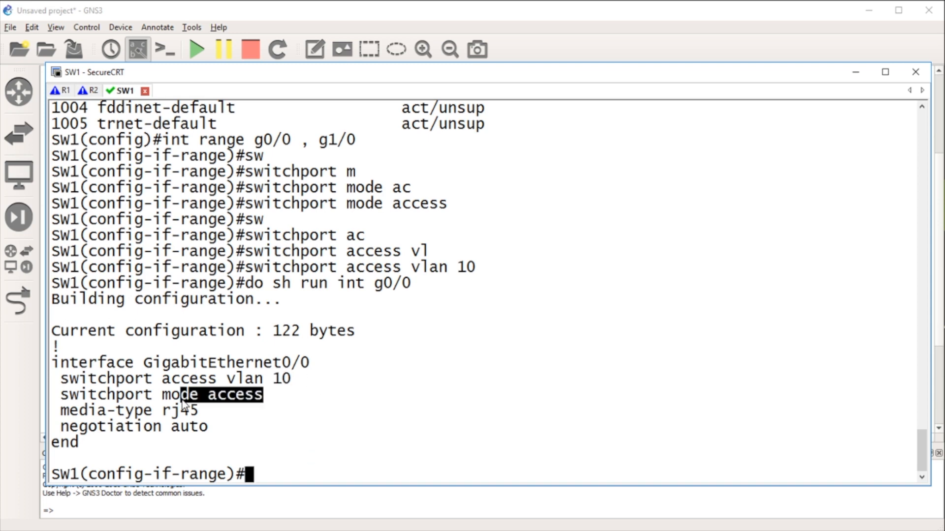
pyautogui.click(252, 406)
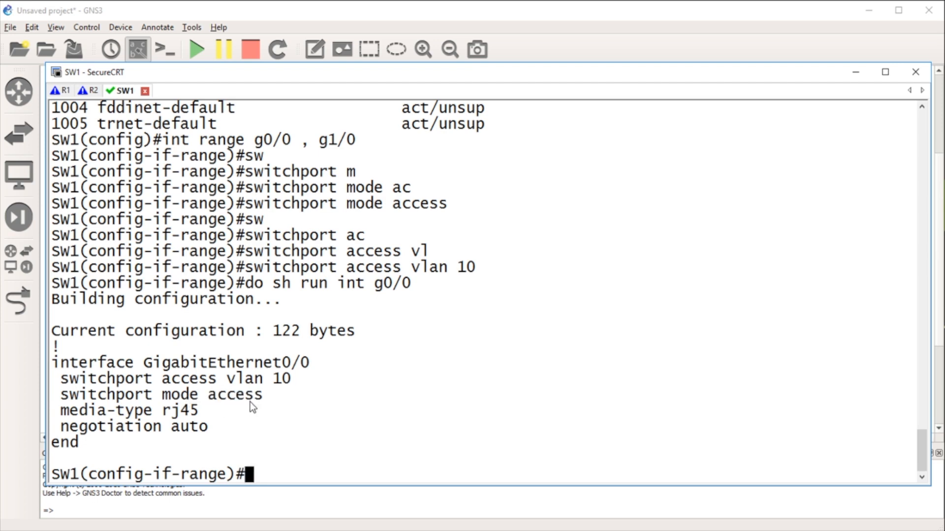
# - Examine the CDP duplex mismatch messages in R1's console and bring up fresh prompt lines
pyautogui.click(64, 91)
pyautogui.moveTo(751, 468); pyautogui.dragTo(180, 211)
pyautogui.click(253, 270)
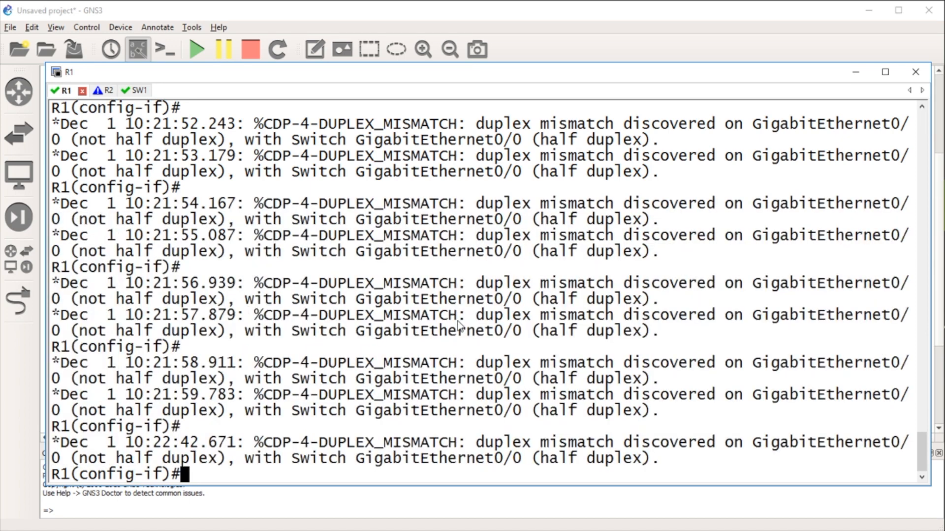
pyautogui.press('Return')
pyautogui.press('Return')
pyautogui.press('Return')
pyautogui.press('Return')
pyautogui.press('Return')
pyautogui.press('Return')
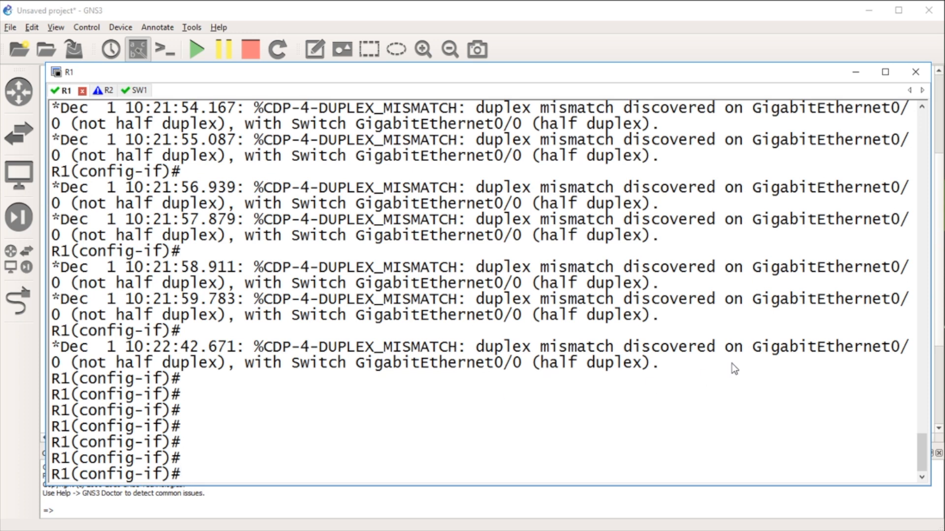
pyautogui.moveTo(733, 368); pyautogui.dragTo(507, 252)
pyautogui.click(504, 275)
# - Ping 10.1.1.2 twice from R1 with do ping, and exit interface configuration mode
pyautogui.write('do poing')
pyautogui.press('BackSpace')
pyautogui.press('BackSpace')
pyautogui.press('BackSpace')
pyautogui.press('BackSpace')
pyautogui.press('BackSpace')
pyautogui.write('ing 10.1.1.2')
pyautogui.press('Return')
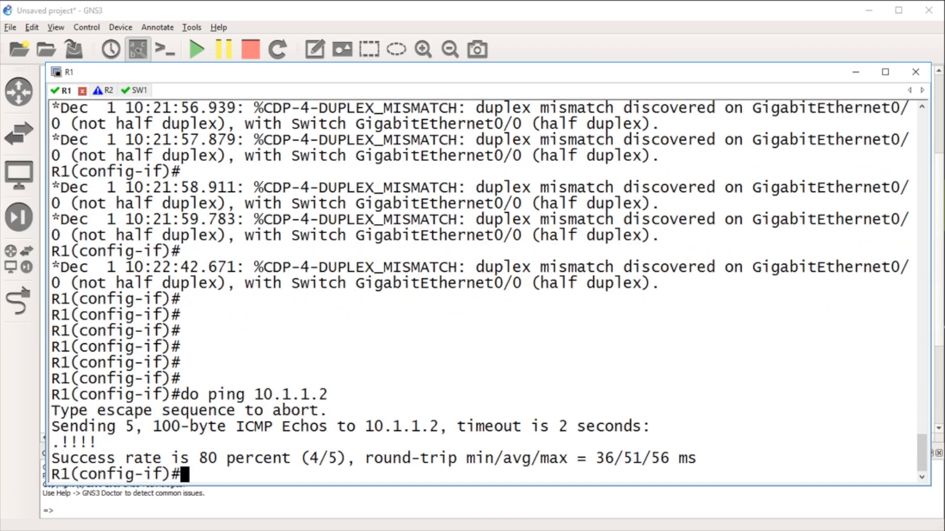
pyautogui.press('Up')
pyautogui.press('Return')
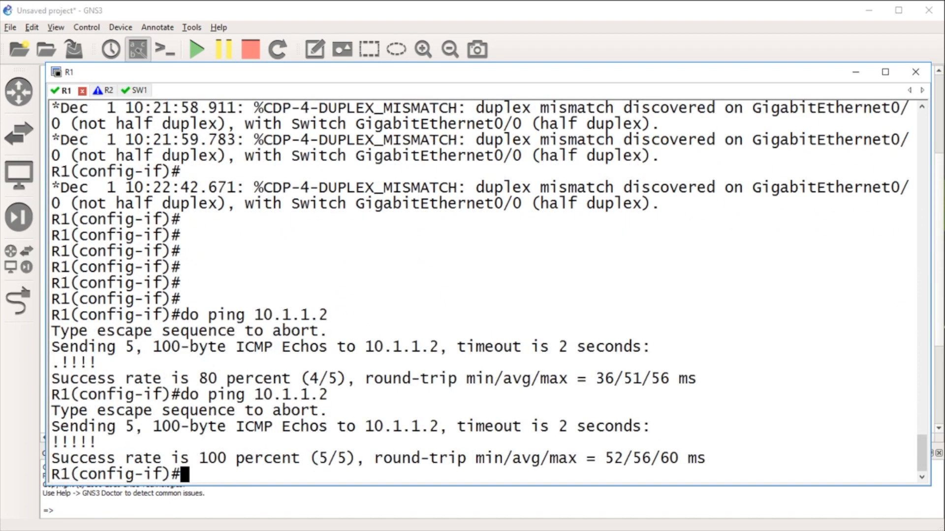
pyautogui.write('exit')
pyautogui.press('Return')
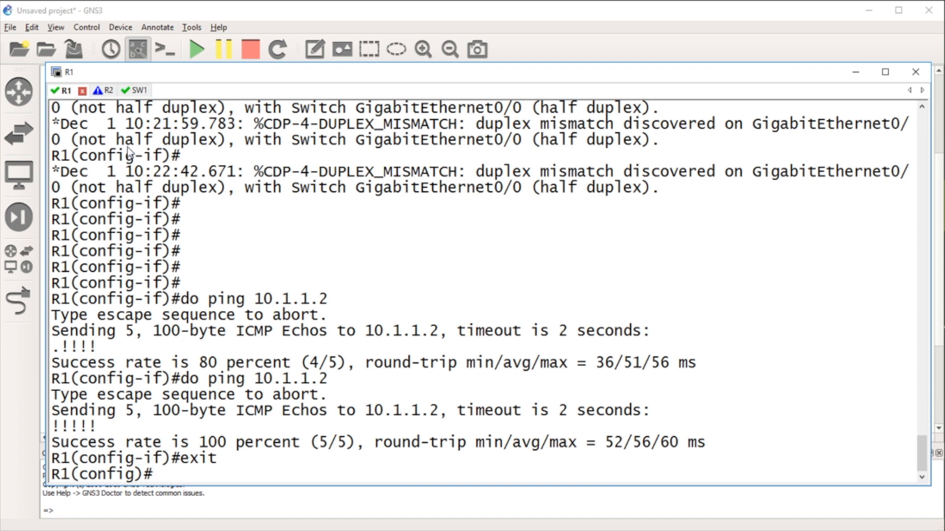
# - Configure interface VLAN 10 on SW1 with IP address 10.1.1.3 255.255.255.0 and enable it with no shut
pyautogui.click(135, 91)
pyautogui.write('exit')
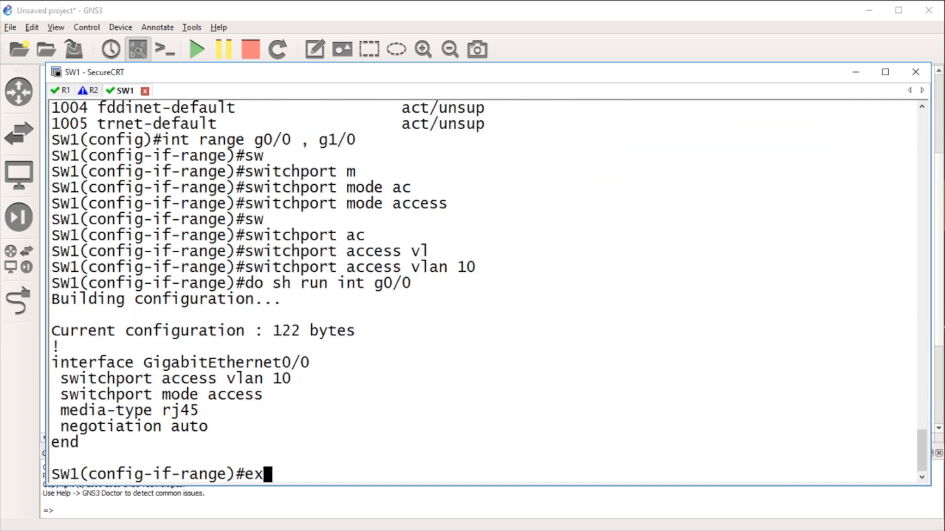
pyautogui.press('Return')
pyautogui.write('int vlan 10')
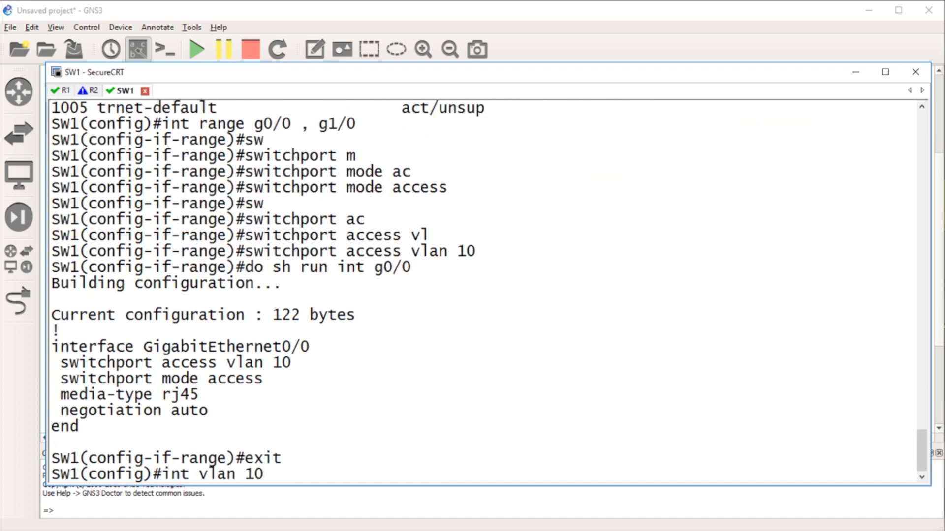
pyautogui.press('Return')
pyautogui.write('ip add 10')
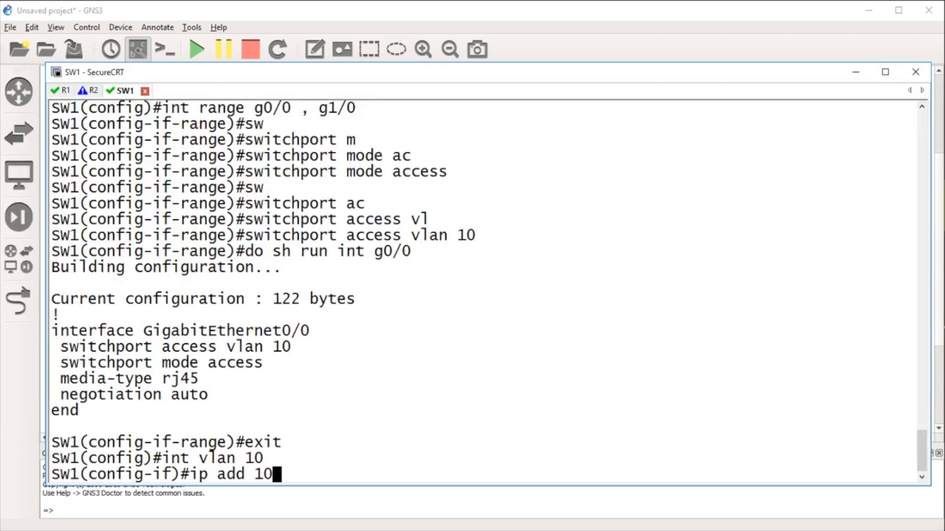
pyautogui.write('.1.1.3 255.255.255.0')
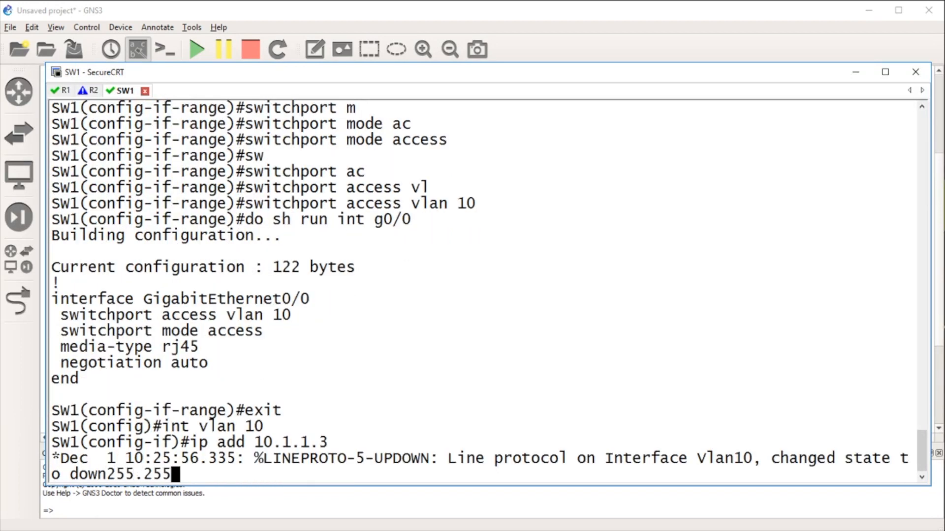
pyautogui.press('Return')
pyautogui.write('no shut')
pyautogui.press('Return')
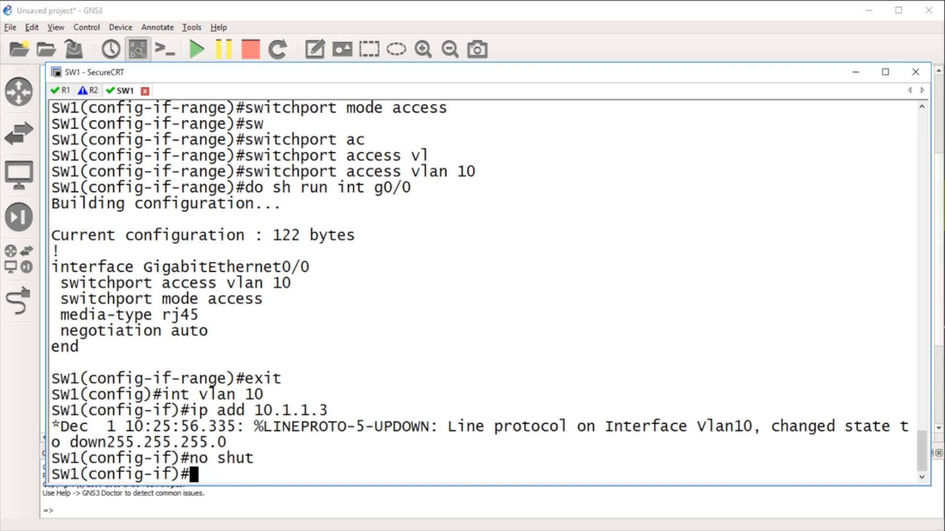
# - Check SW1's addressed interfaces with do sh ip int bri | e ass, examining the Vlan10 row
pyautogui.write('do sh ip int bri | e ass')
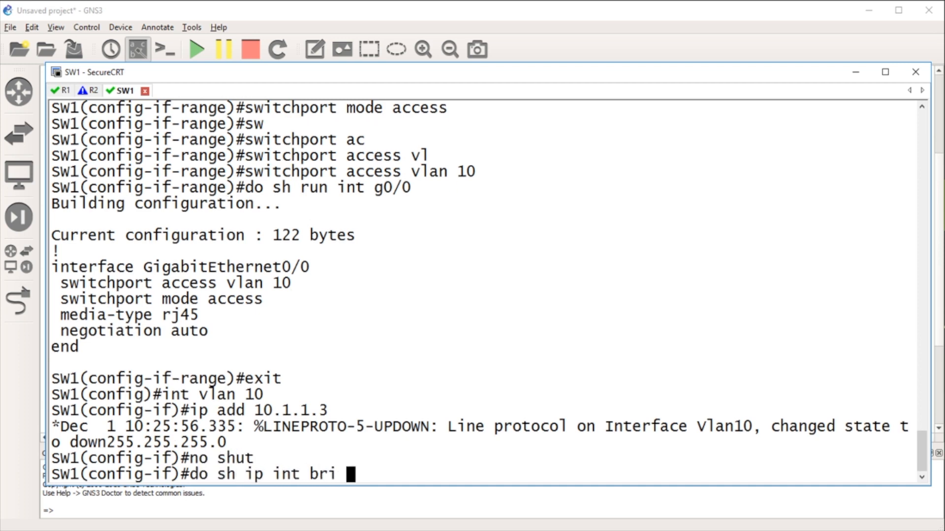
pyautogui.press('Return')
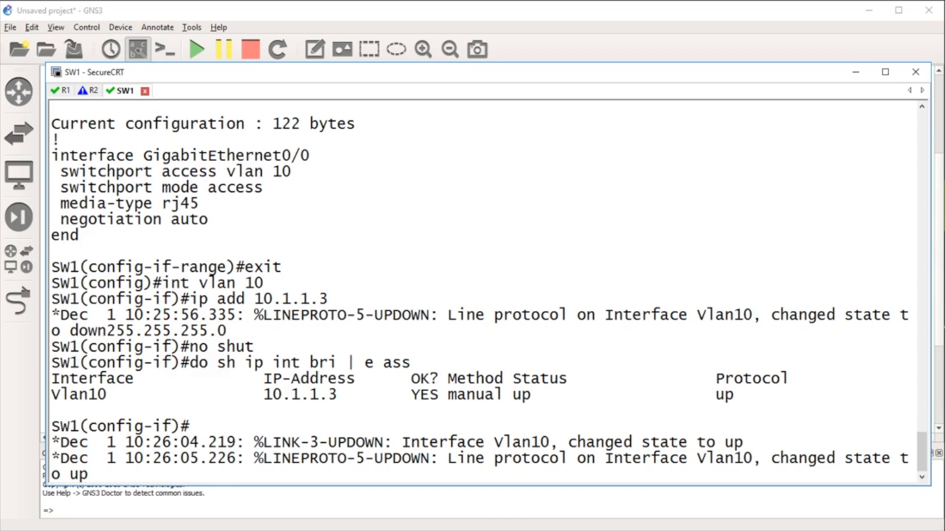
pyautogui.moveTo(55, 400); pyautogui.dragTo(245, 397)
pyautogui.moveTo(366, 400); pyautogui.dragTo(786, 401)
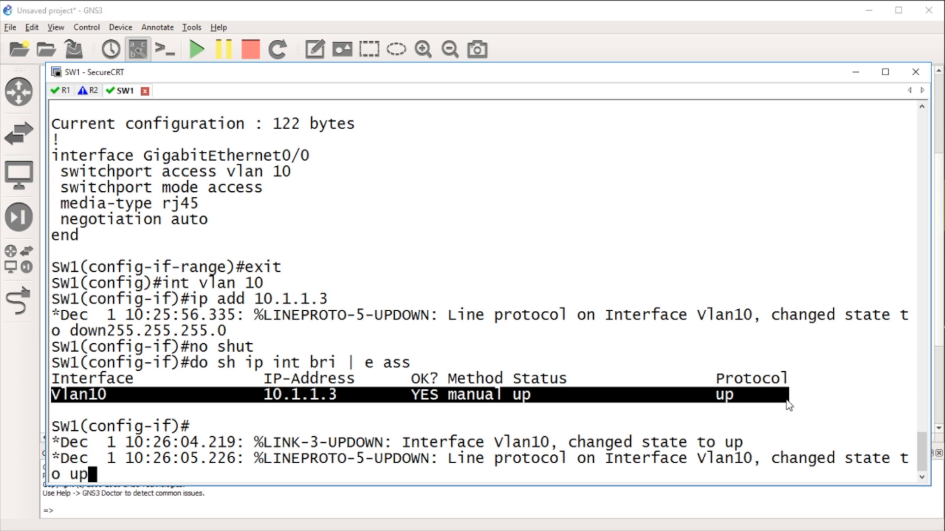
# - Ping SW1's VLAN 10 address 10.1.1.3 from R1 with do ping
pyautogui.click(64, 91)
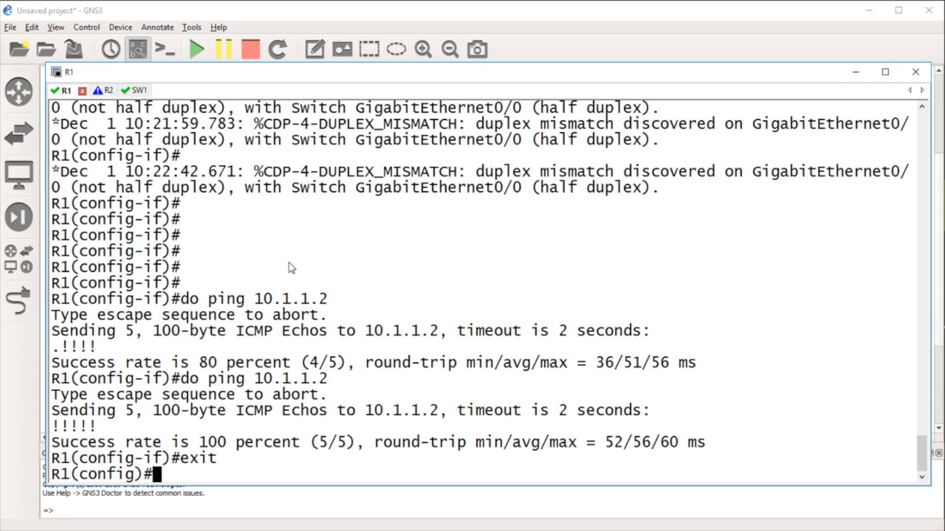
pyautogui.press('Up')
pyautogui.press('Up')
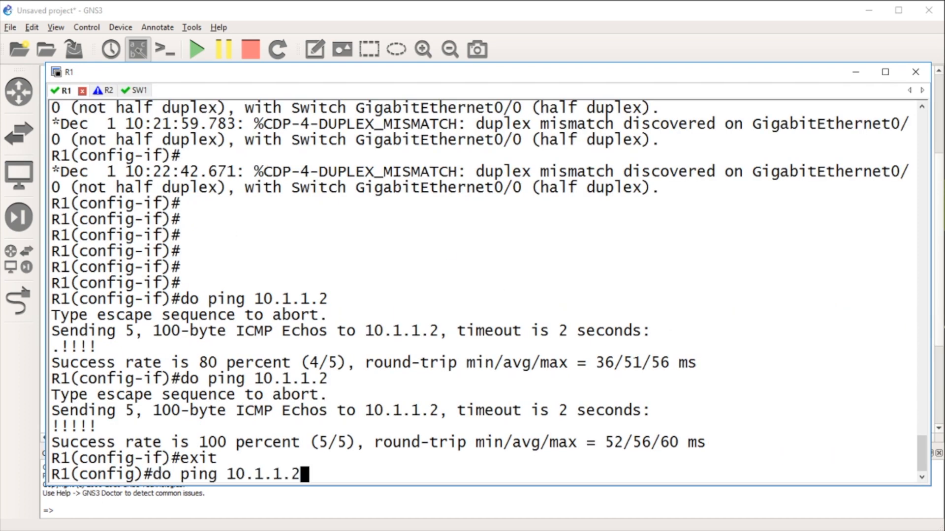
pyautogui.press('BackSpace')
pyautogui.write('3')
pyautogui.press('Return')
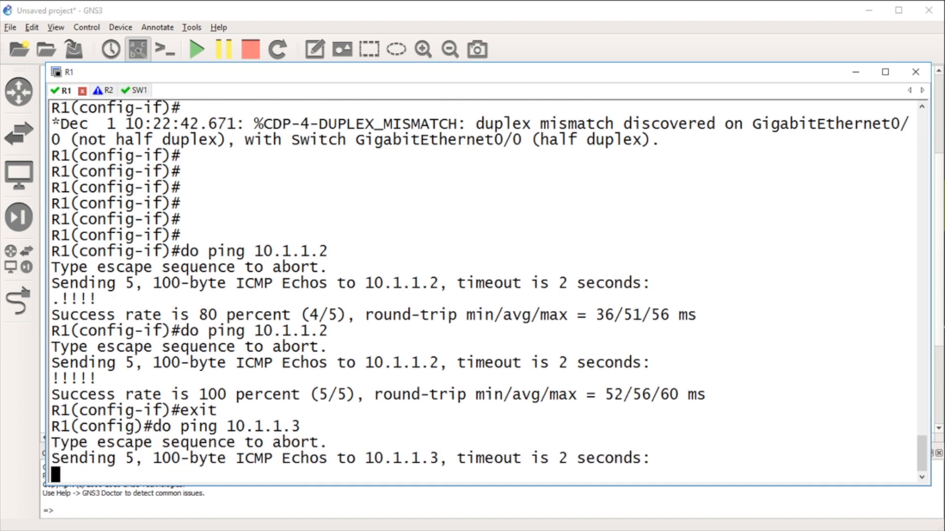
# - Repeat the ping from R1 to SW1's VLAN 10 address 10.1.1.3
pyautogui.press('Up')
pyautogui.press('Return')
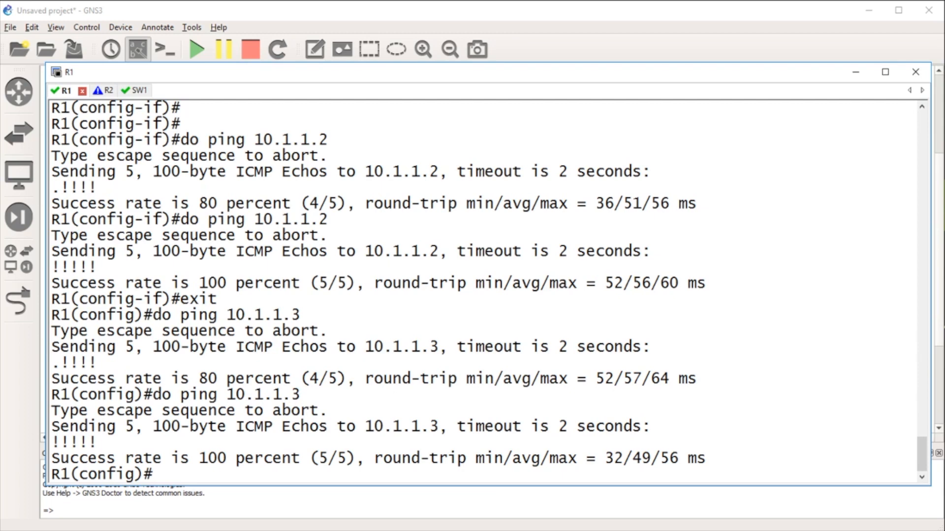
# - Add a built-in Ethernet switch to the topology, choosing its server, and place it to the left of SW1 below R1
pyautogui.click(12, 421)
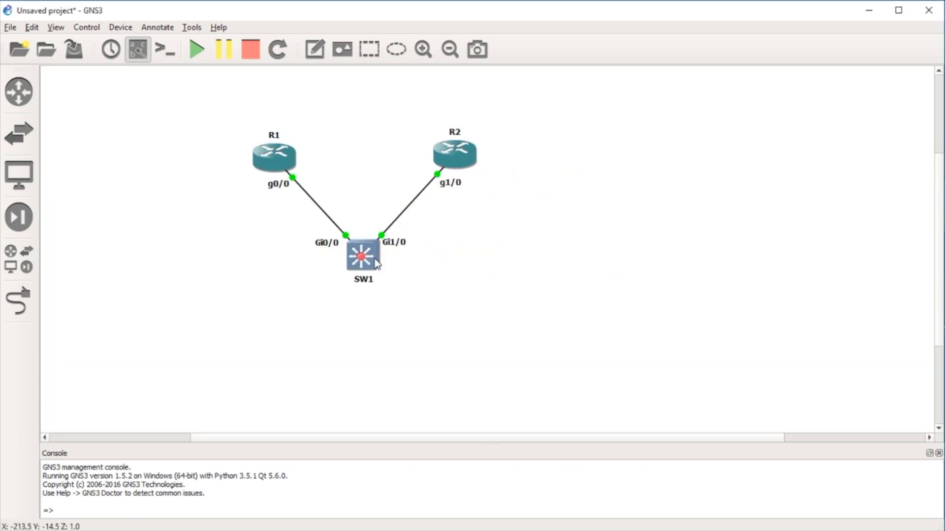
pyautogui.click(31, 144)
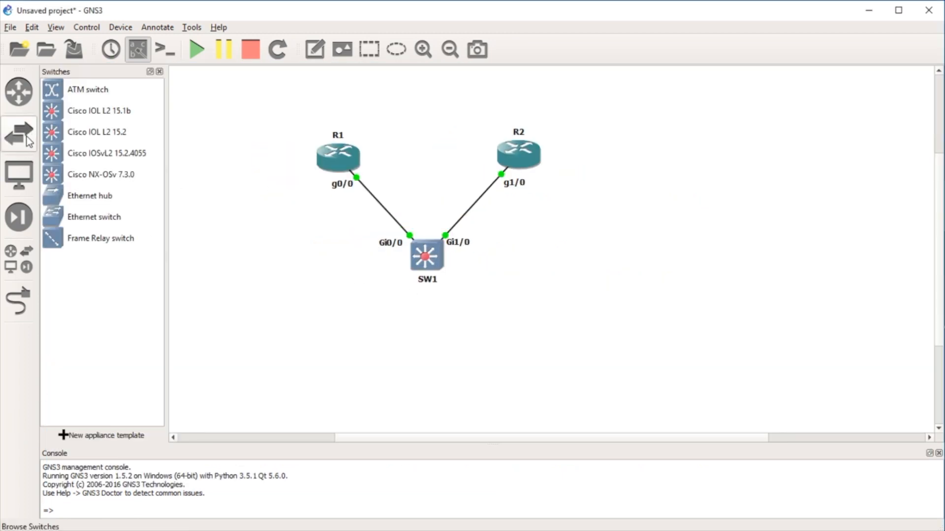
pyautogui.moveTo(70, 224); pyautogui.dragTo(451, 317)
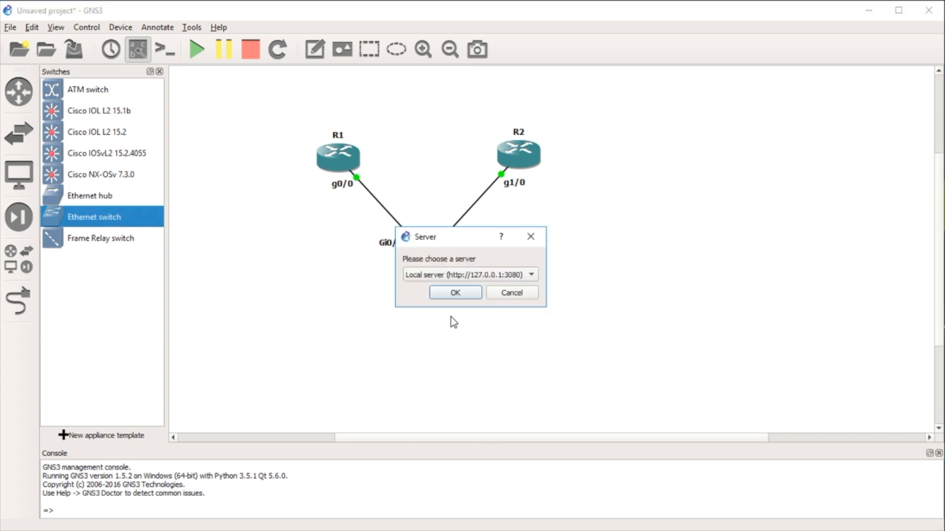
pyautogui.click(459, 277)
pyautogui.click(463, 289)
pyautogui.click(455, 293)
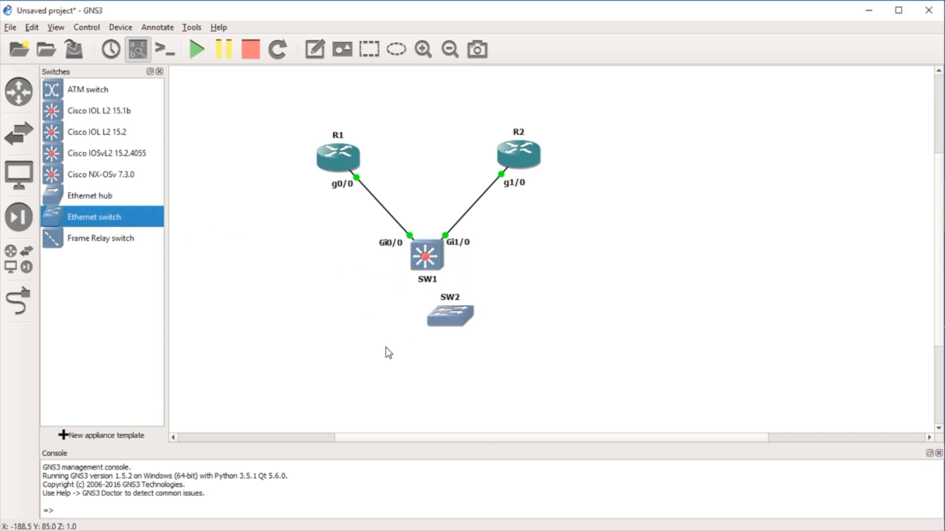
pyautogui.moveTo(446, 322); pyautogui.dragTo(284, 280)
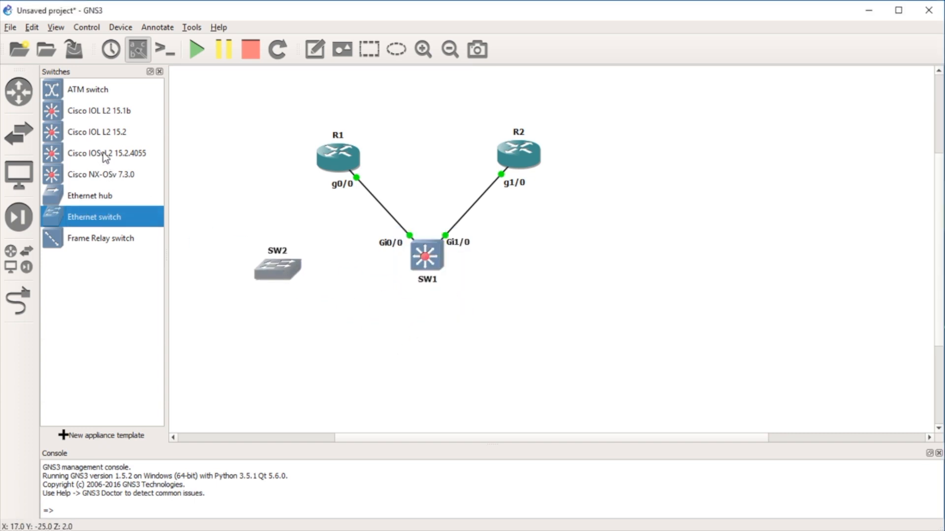